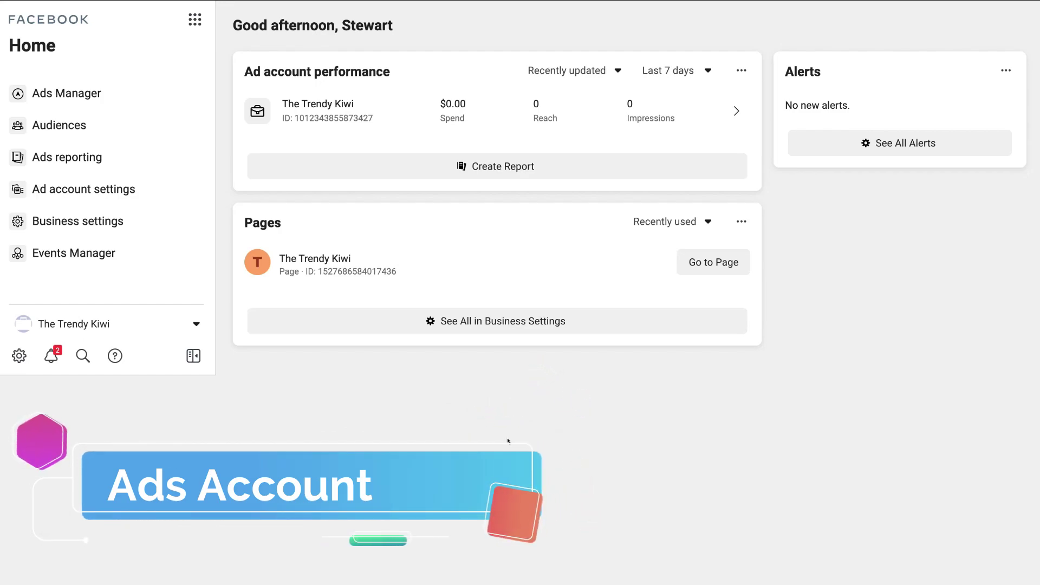
# Step: Open Ads Manager and start a new campaign with the Traffic objective
pyautogui.click(108, 98)
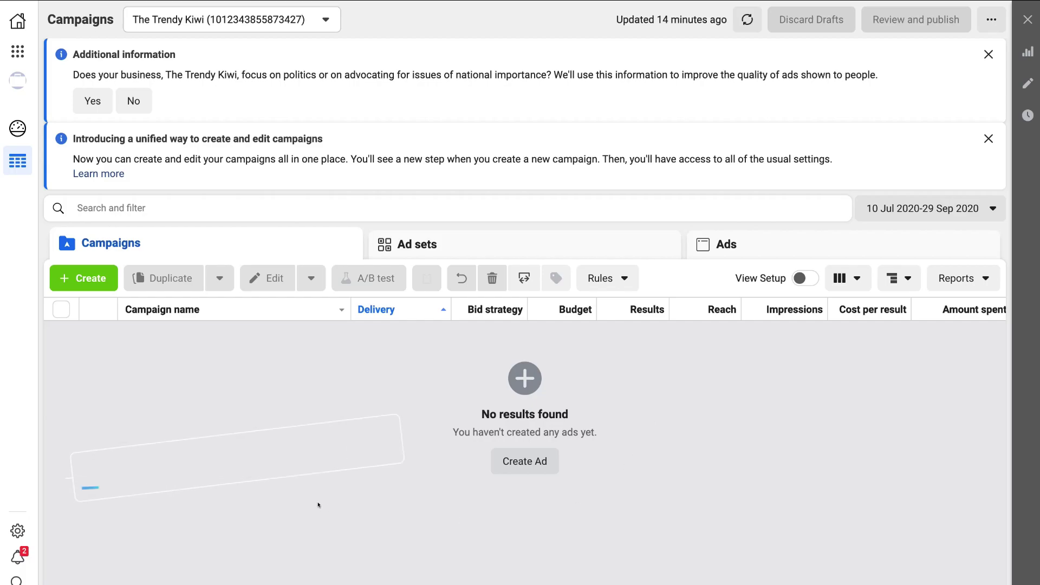
pyautogui.click(86, 280)
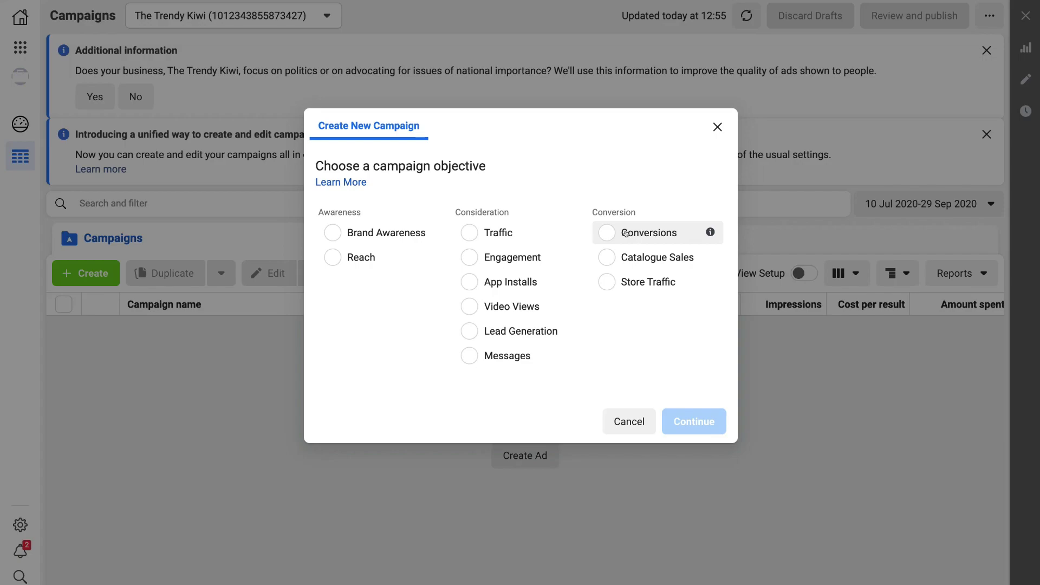
pyautogui.click(471, 233)
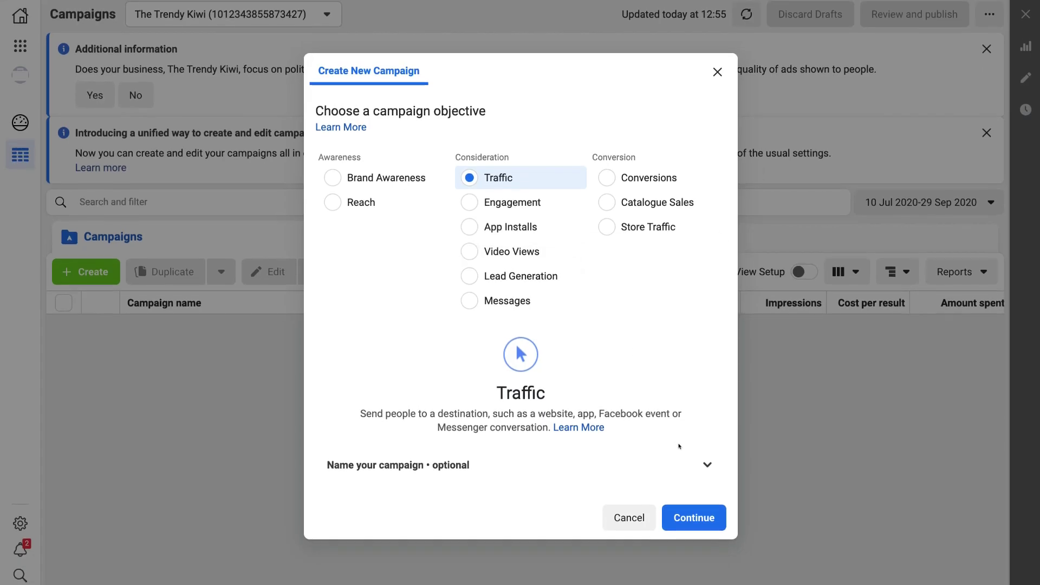
# Step: Name the campaign "Driving traffic from Instagram", its ad set "Instagram Audience" and its ad "Instagram Ad", and continue to the campaign settings
pyautogui.click(683, 474)
pyautogui.scroll(-2, 601, 441)
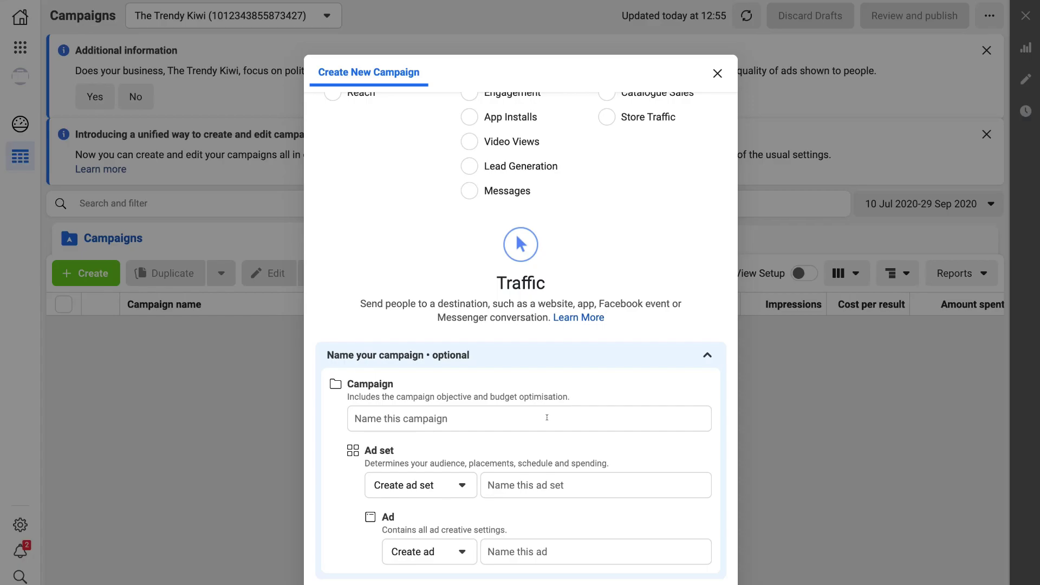
pyautogui.click(547, 417)
pyautogui.write('Driving traffic from Instagram')
pyautogui.click(511, 449)
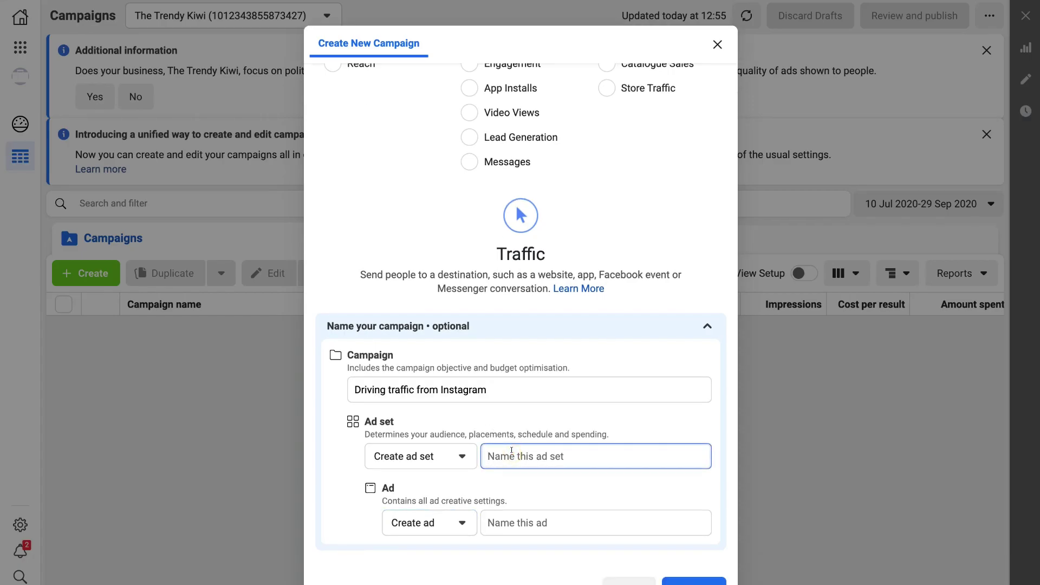
pyautogui.write('Instagram Audience')
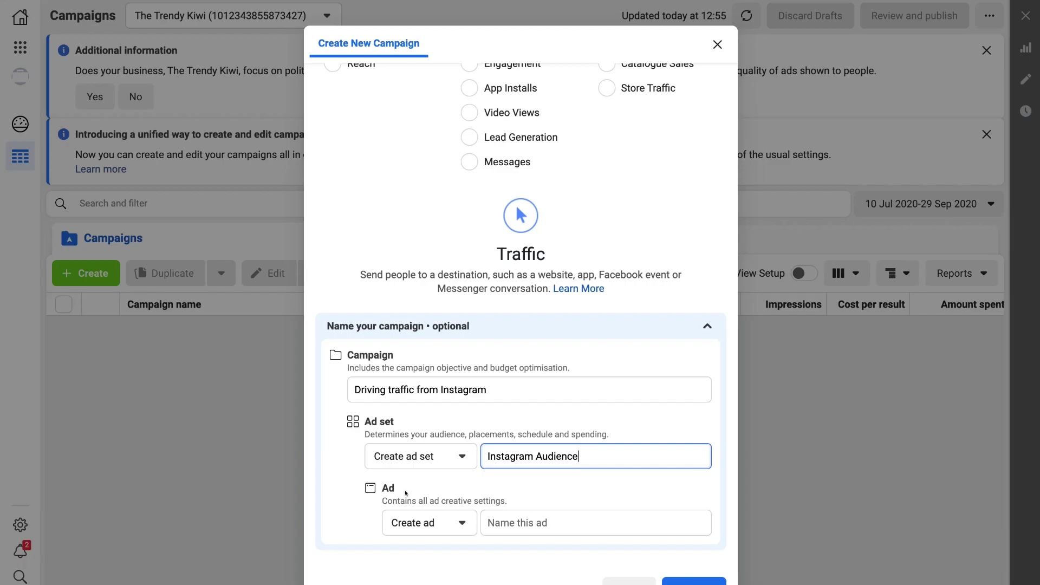
pyautogui.click(500, 522)
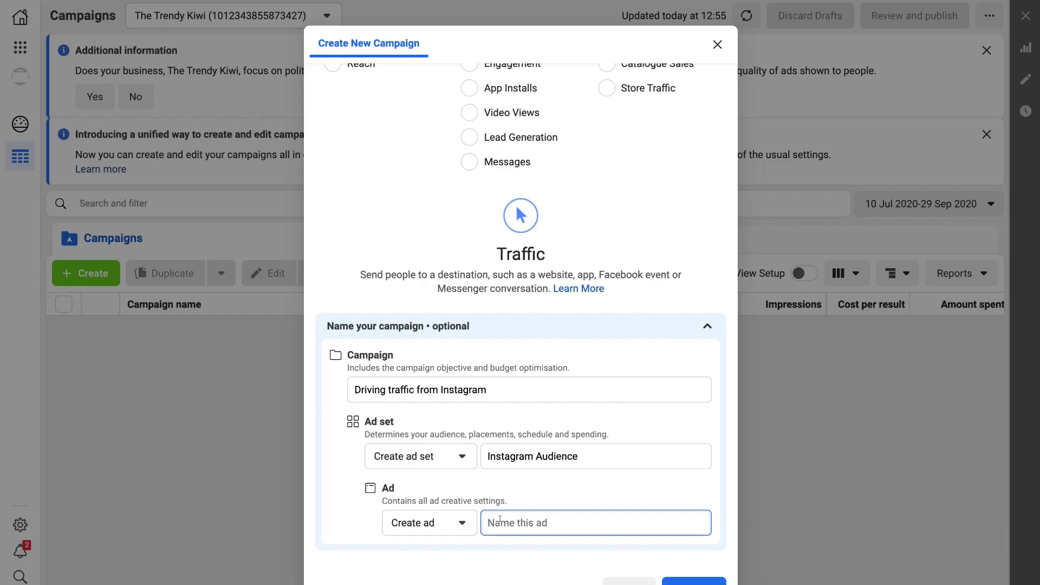
pyautogui.write('Instagram Ad')
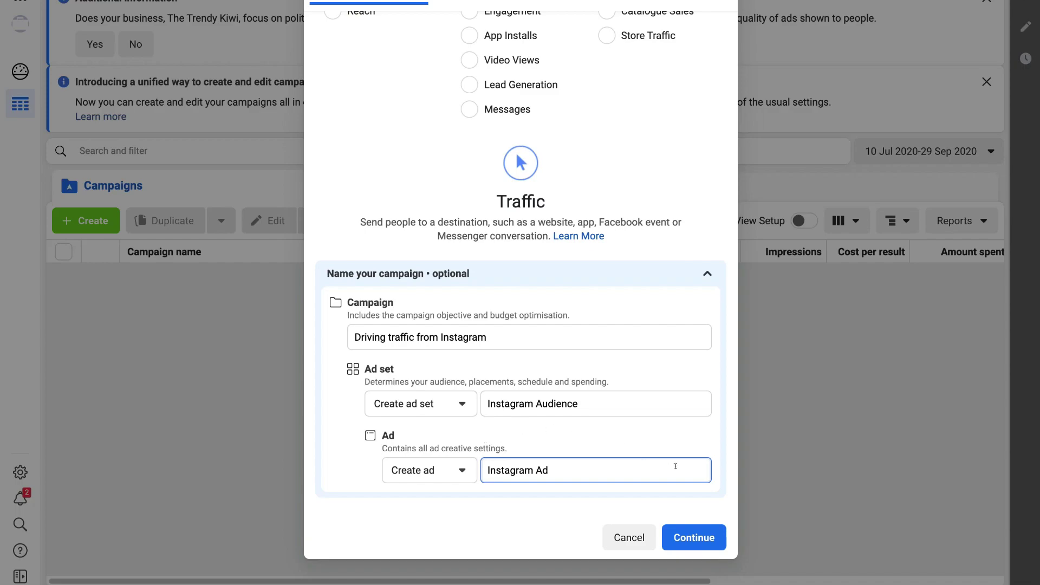
pyautogui.click(693, 538)
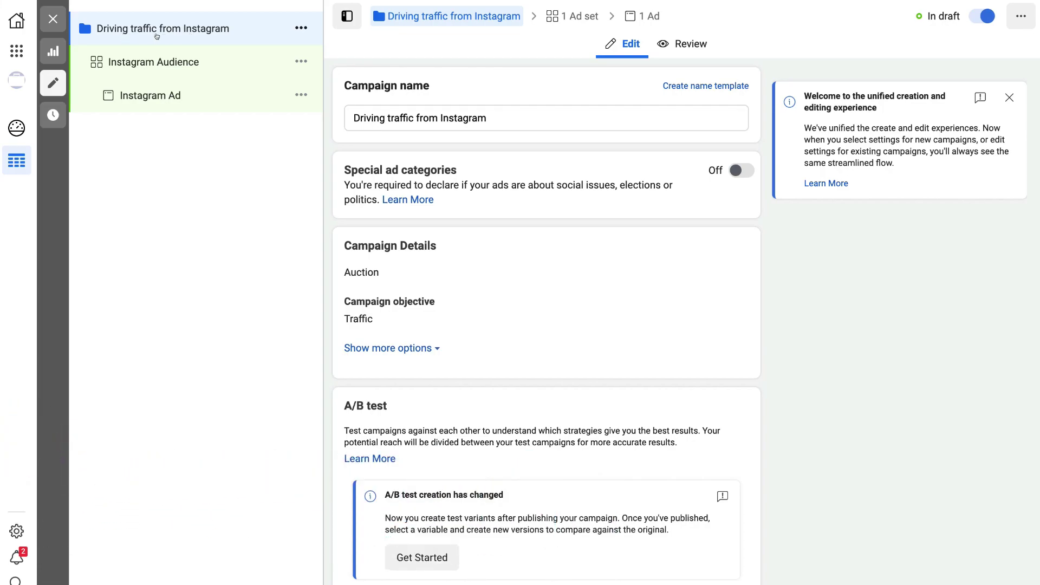
# Step: Turn on campaign budget optimisation and set a daily campaign budget of $5.00
pyautogui.scroll(-3, 651, 275)
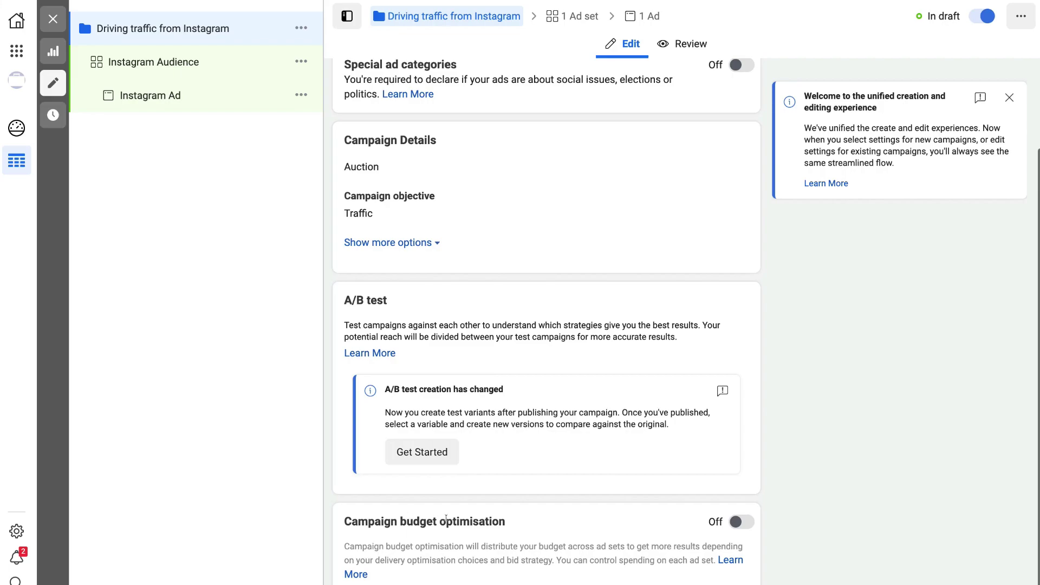
pyautogui.click(734, 523)
pyautogui.scroll(-3, 796, 497)
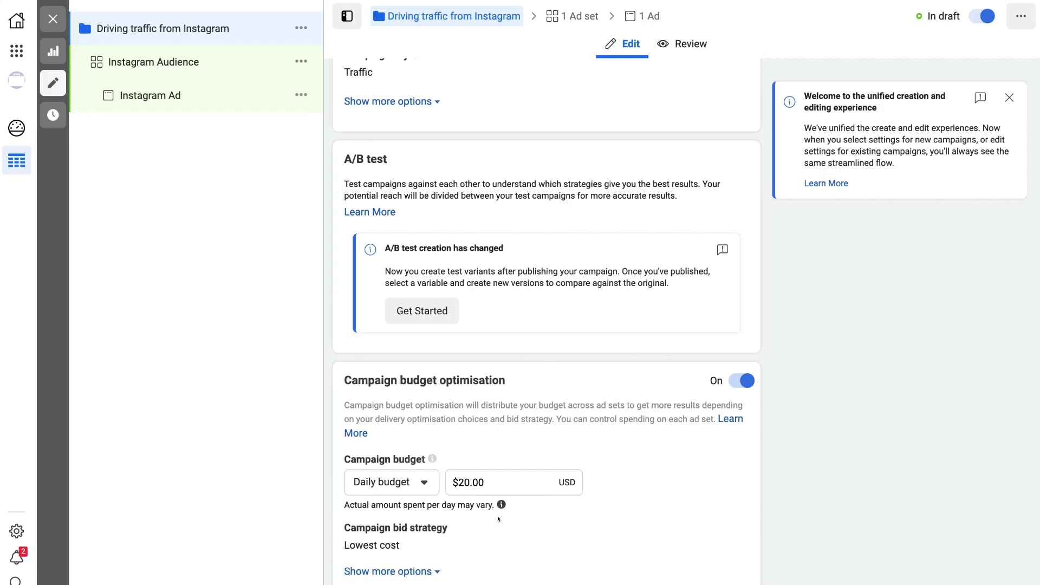
pyautogui.click(424, 482)
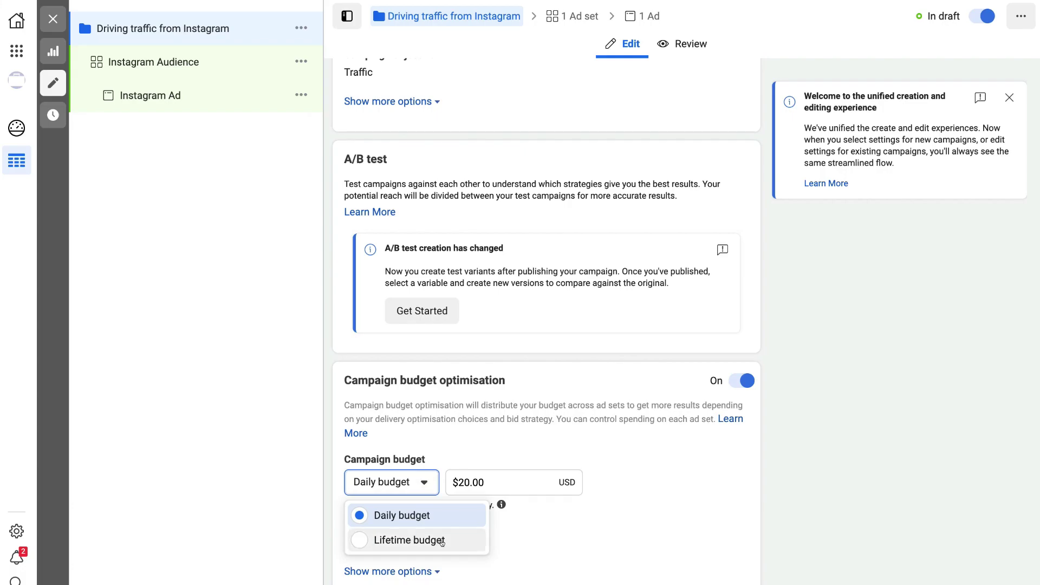
pyautogui.click(332, 503)
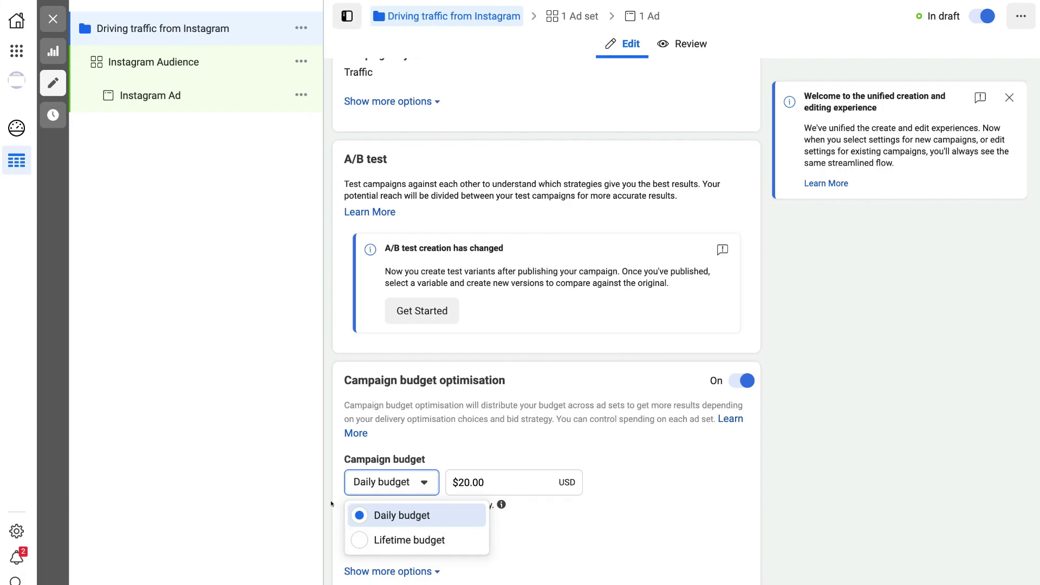
pyautogui.click(467, 480)
pyautogui.doubleClick(467, 480)
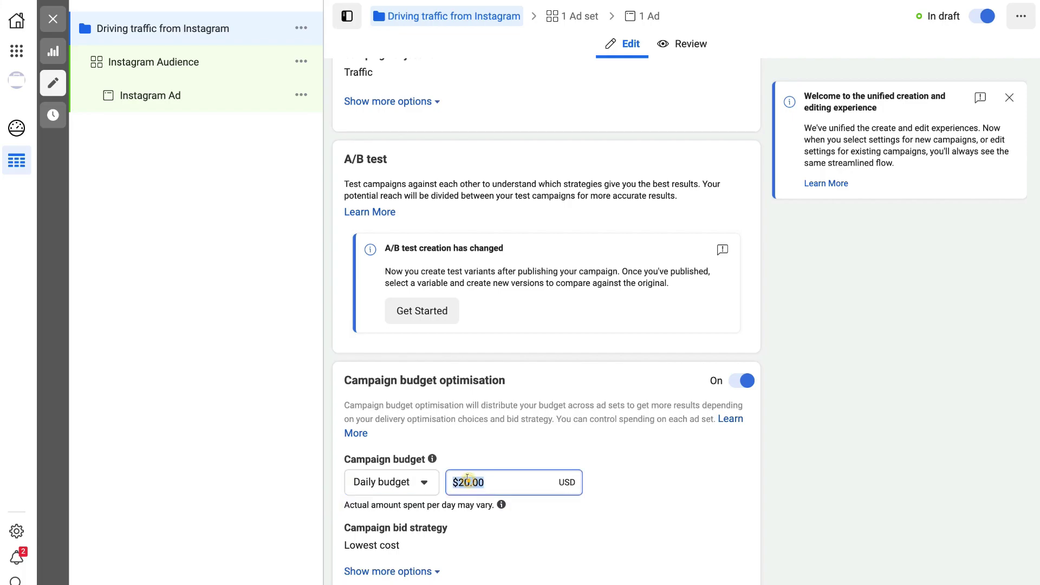
pyautogui.write('5')
pyautogui.click(685, 475)
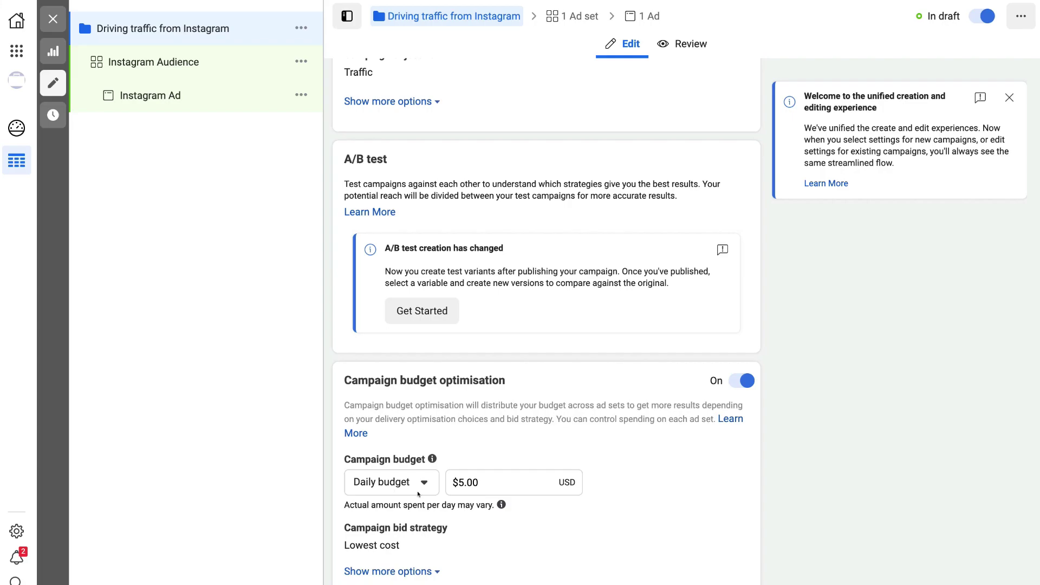
# Step: Proceed to the Instagram Audience ad set and enable dynamic creative, keeping Website as the traffic destination
pyautogui.scroll(-1, 418, 493)
pyautogui.click(1001, 556)
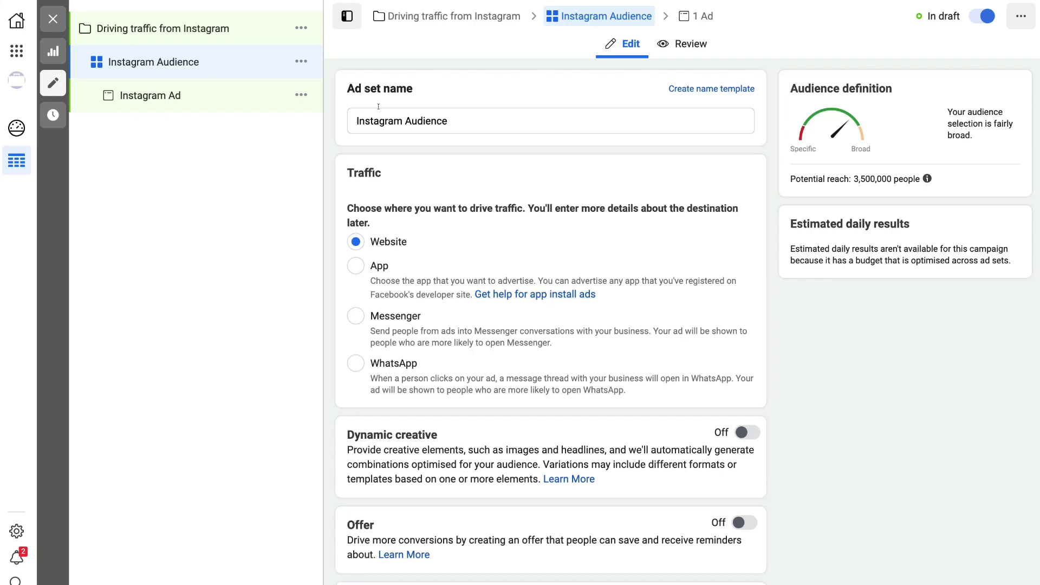
pyautogui.scroll(-3, 549, 179)
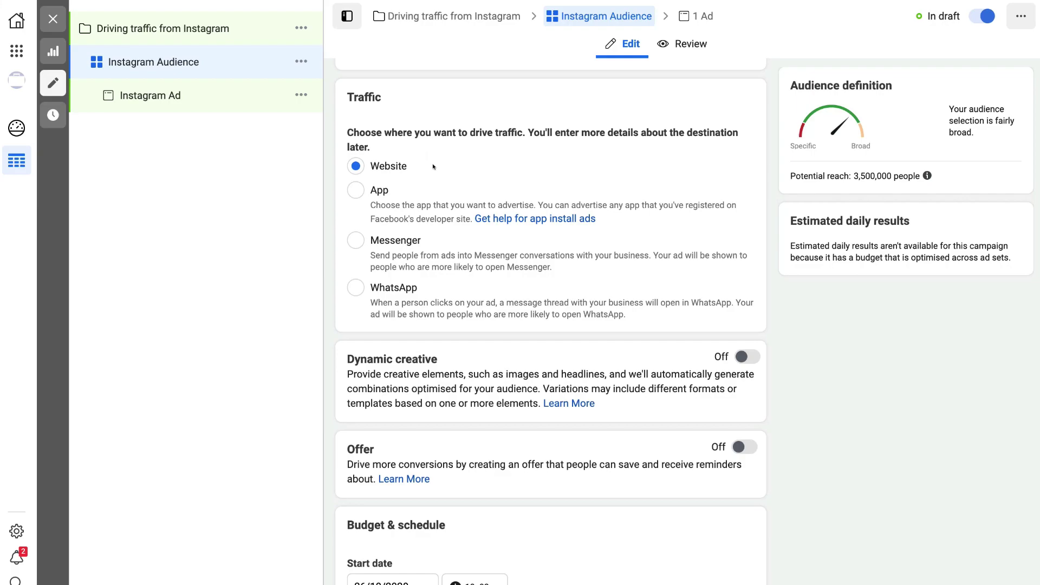
pyautogui.scroll(-3, 433, 166)
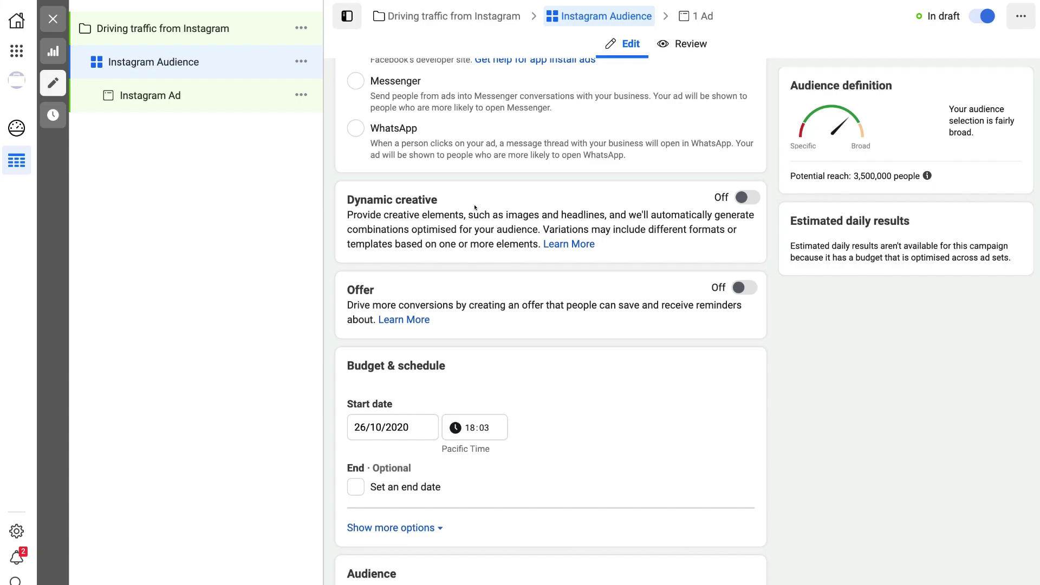
pyautogui.click(742, 196)
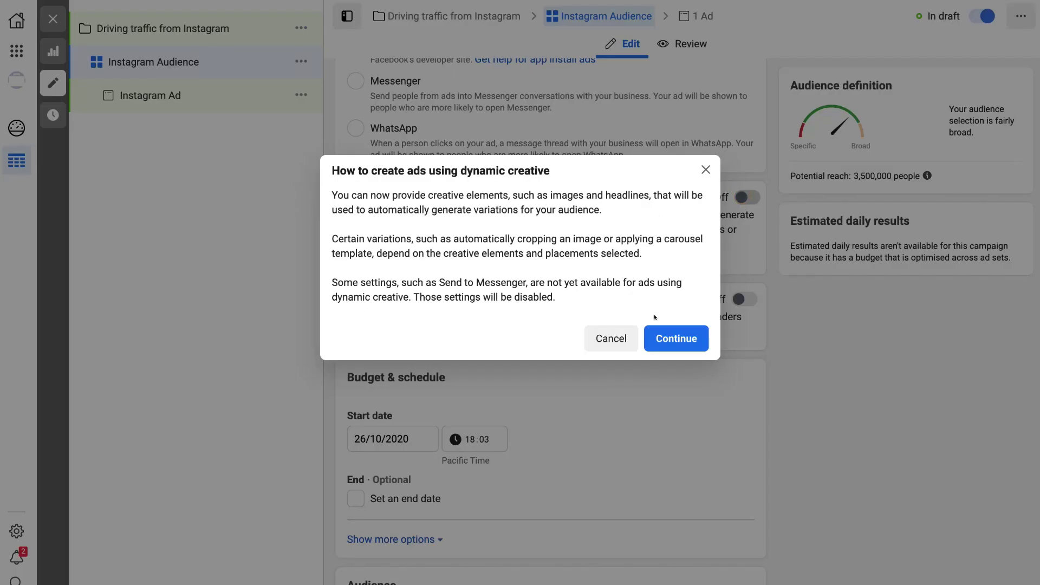
pyautogui.click(681, 341)
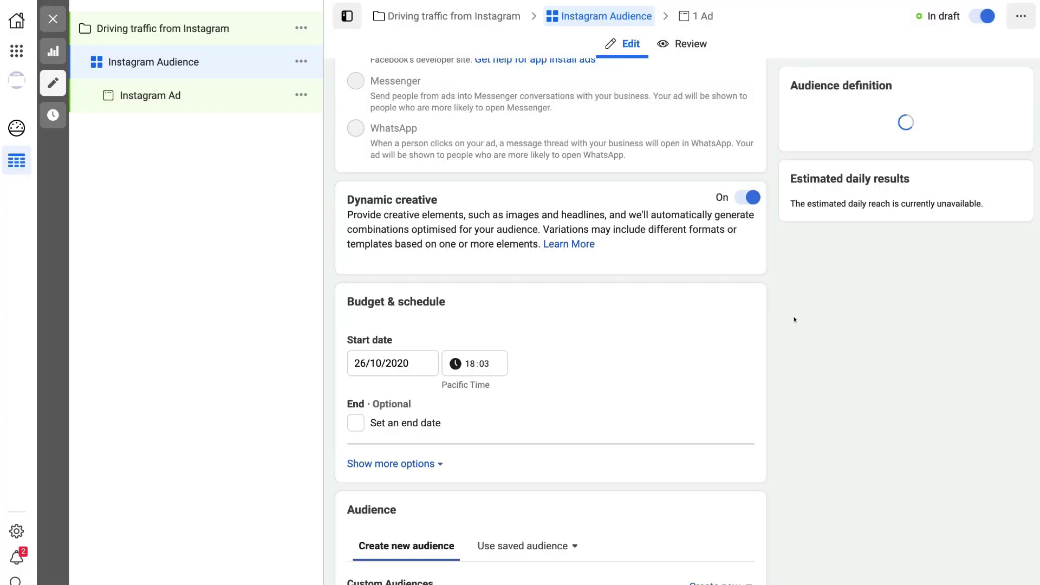
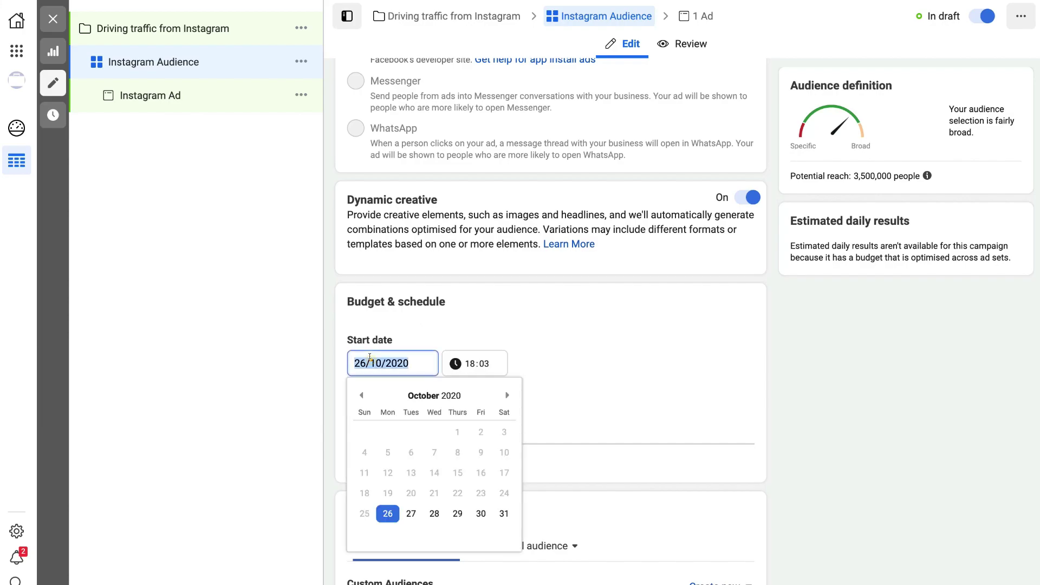
# Step: Schedule the ad set to run from 27/10/2020 at 18:00 until 3/11/2020 at 18:00
pyautogui.click(411, 513)
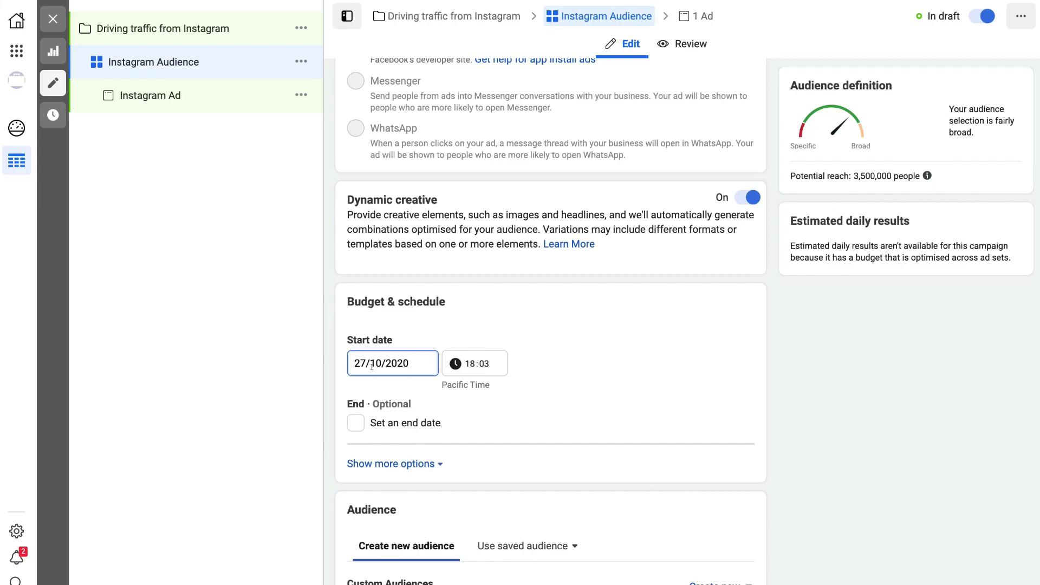
pyautogui.click(355, 422)
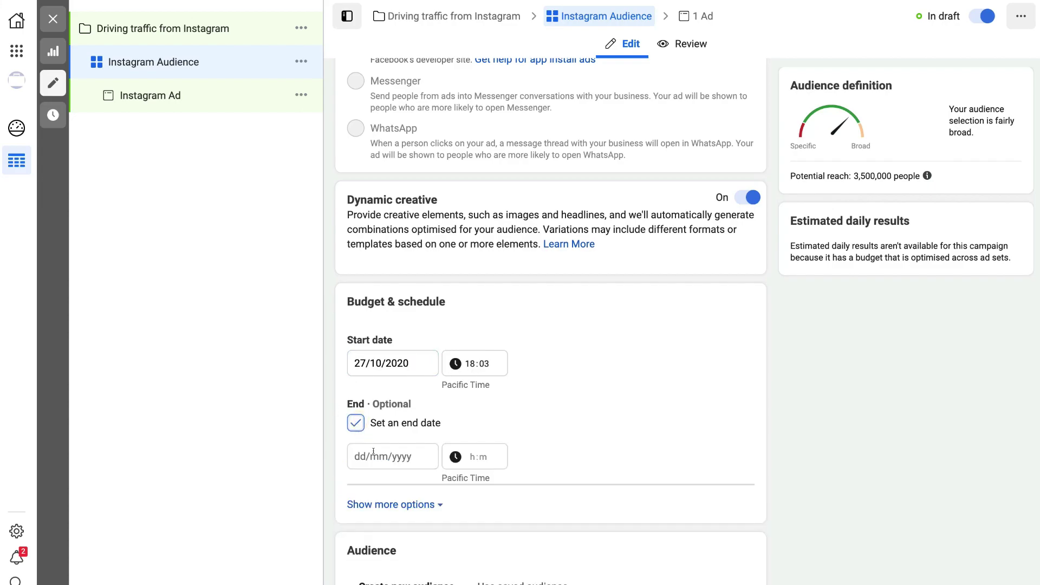
pyautogui.click(373, 453)
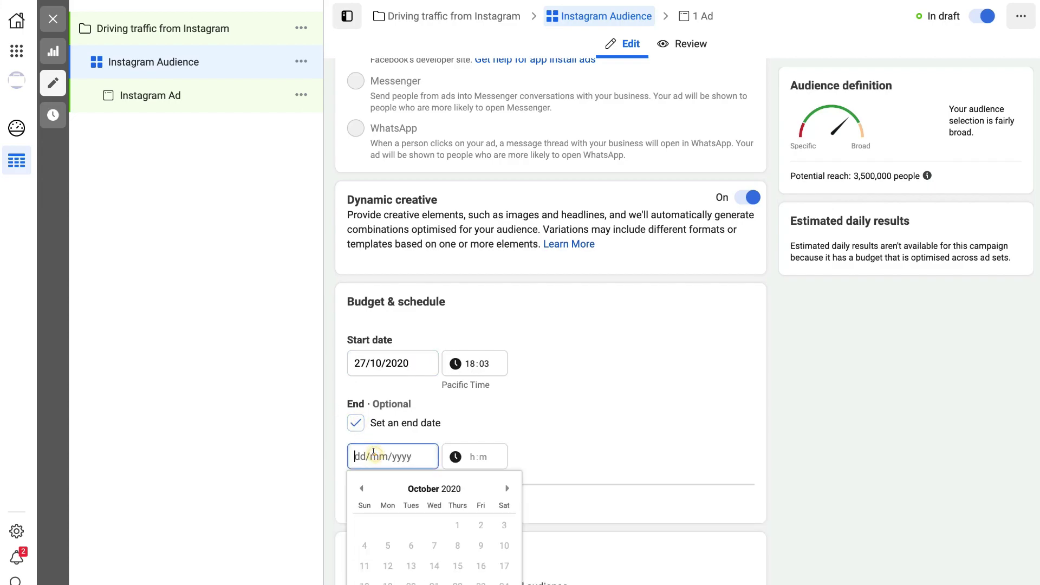
pyautogui.click(506, 487)
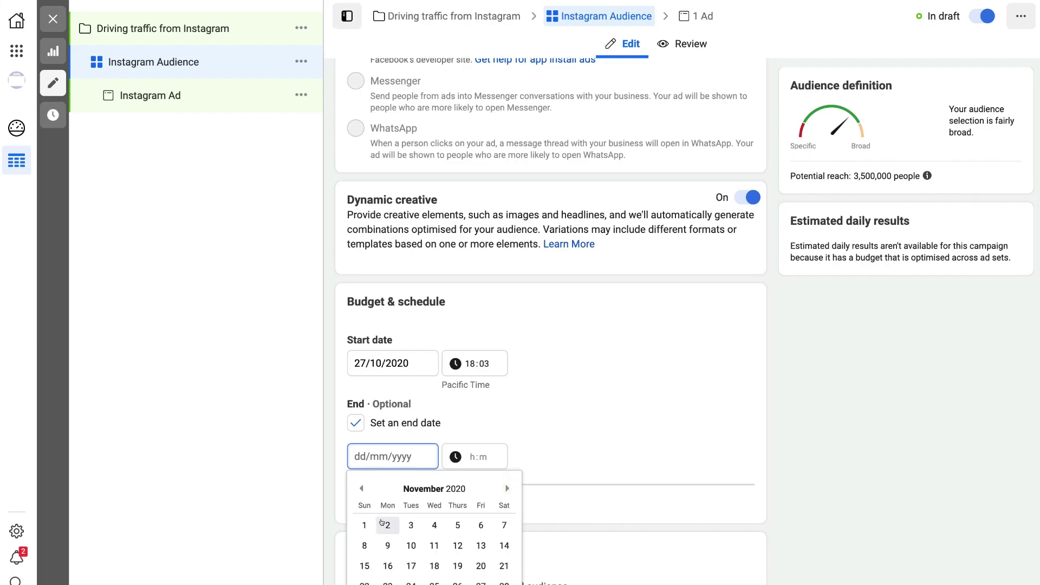
pyautogui.click(410, 524)
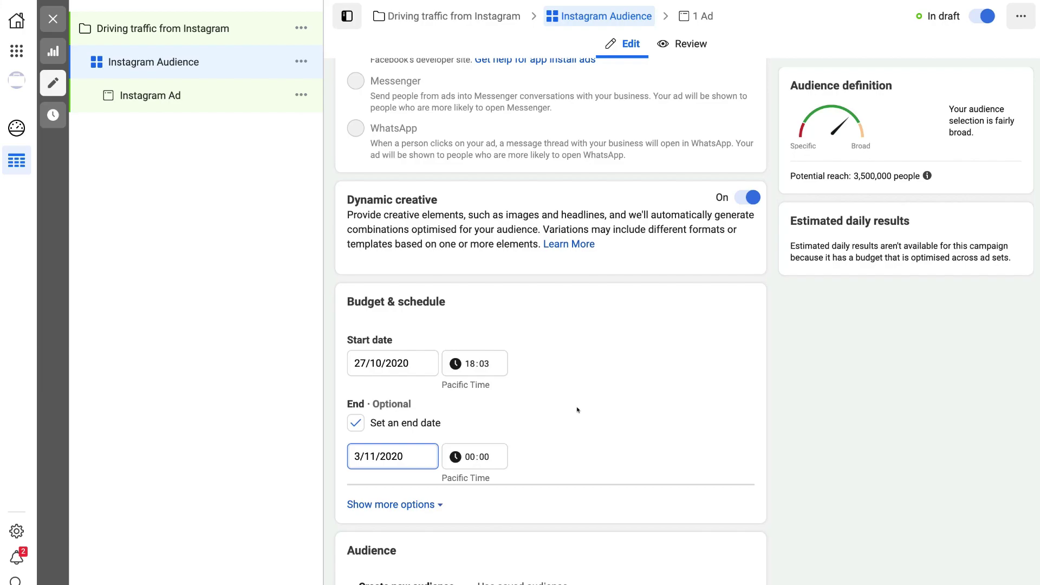
pyautogui.click(468, 456)
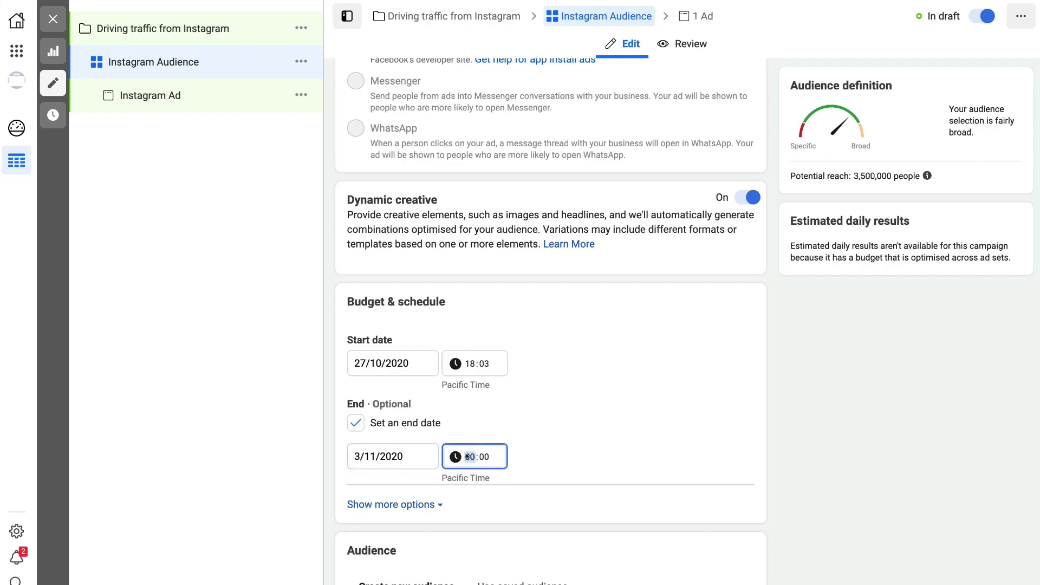
pyautogui.write('18')
pyautogui.click(527, 405)
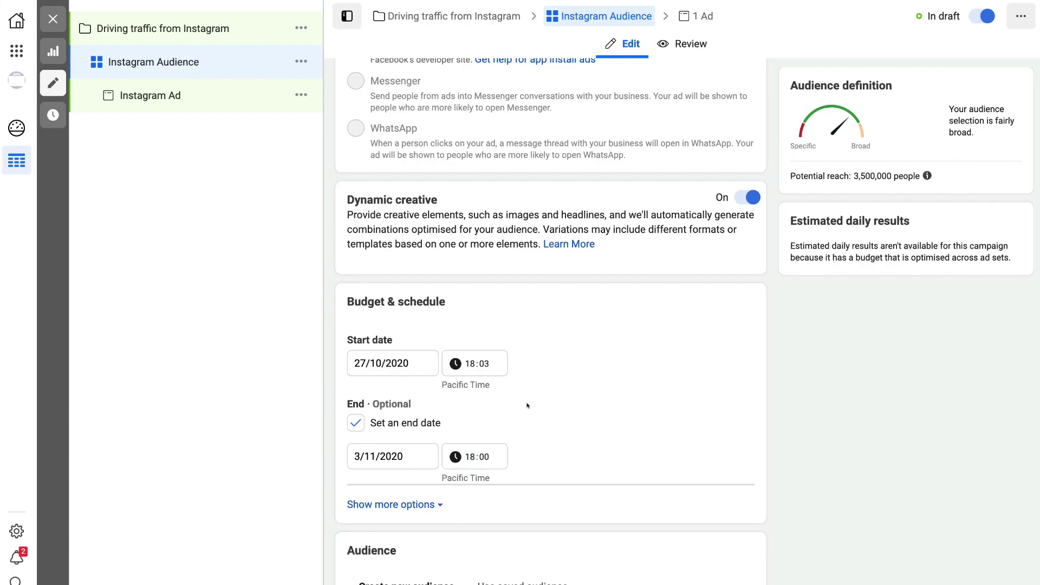
pyautogui.click(483, 363)
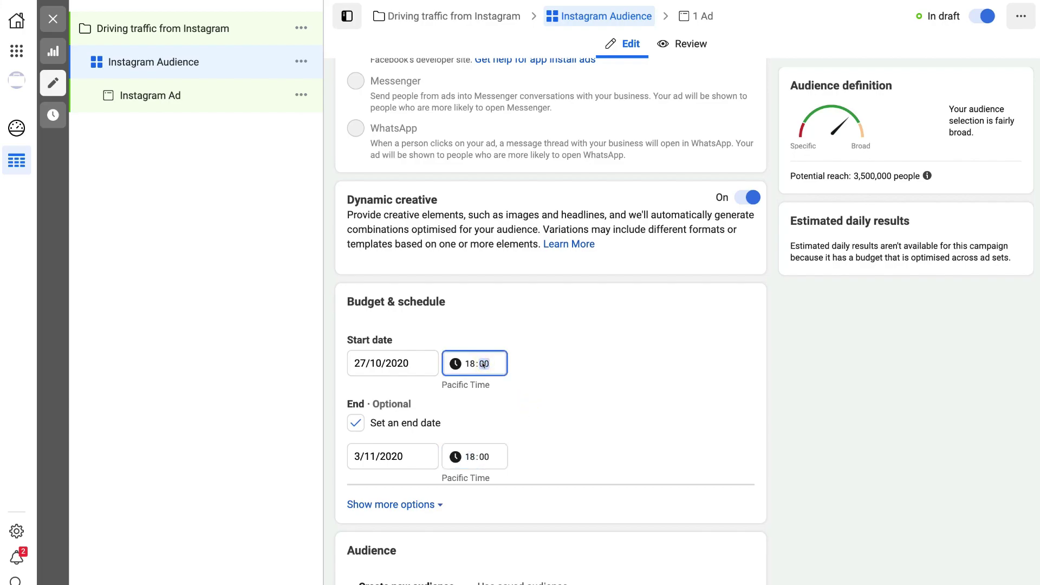
pyautogui.click(523, 373)
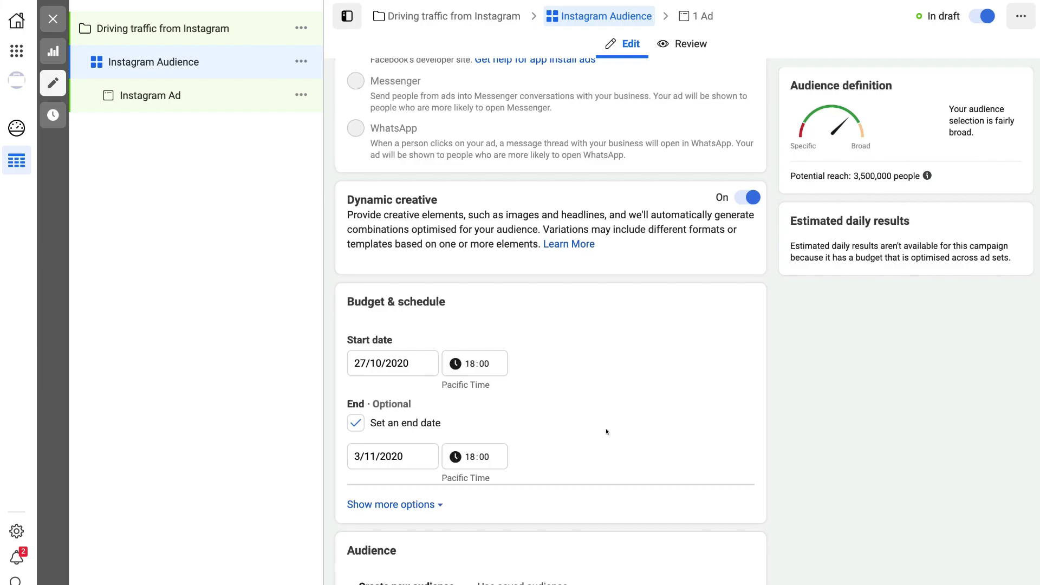
# Step: Edit the new audience's locations and remove New Zealand
pyautogui.scroll(-5, 606, 432)
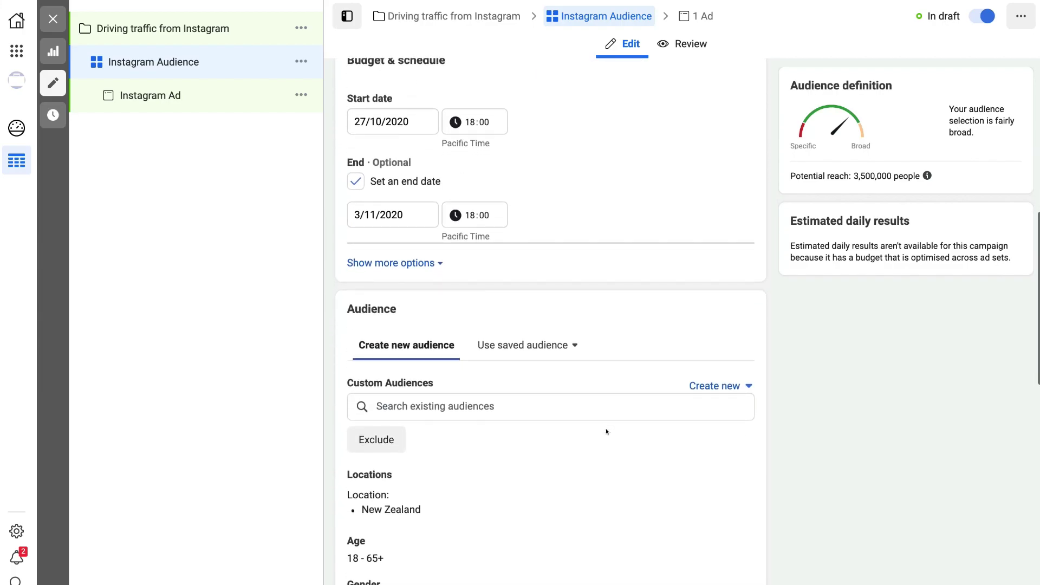
pyautogui.scroll(-4, 558, 427)
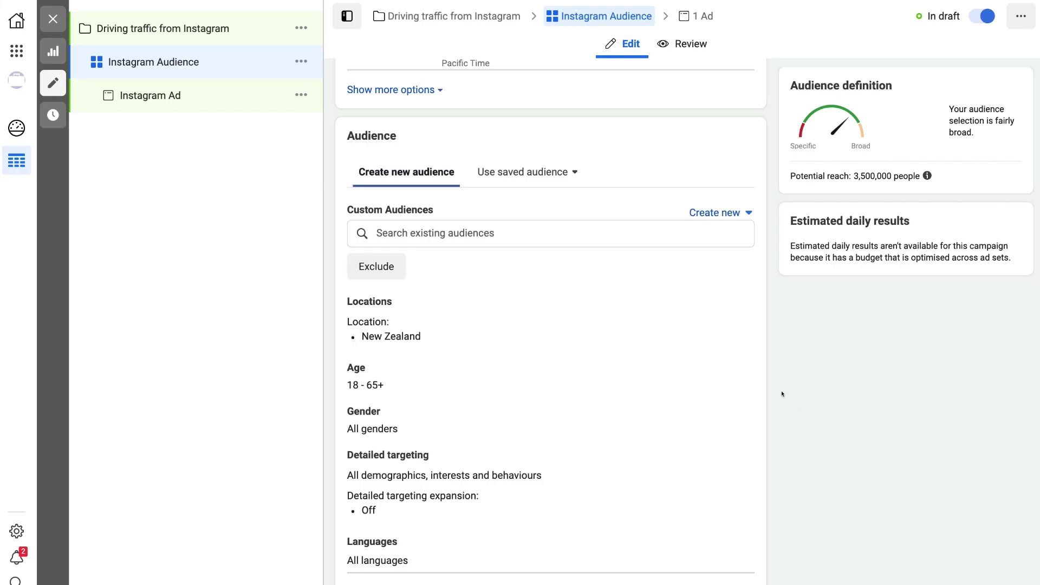
pyautogui.scroll(-1, 394, 285)
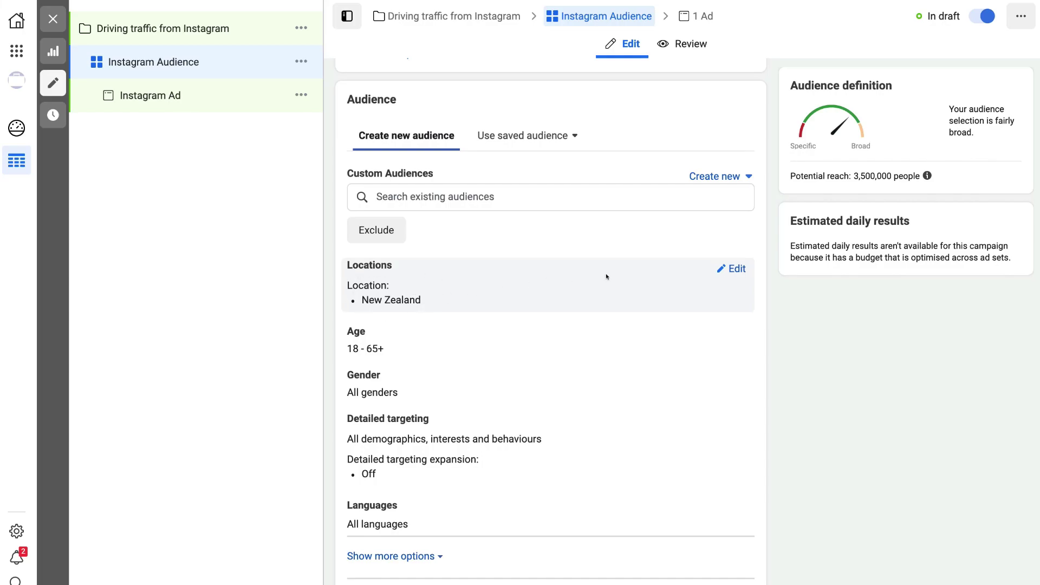
pyautogui.click(732, 267)
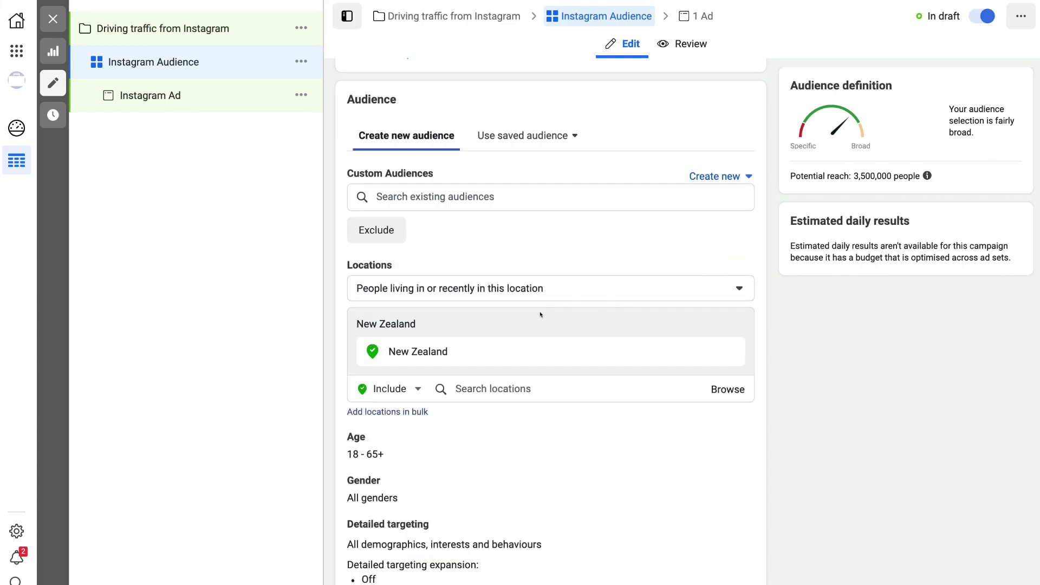
pyautogui.click(727, 351)
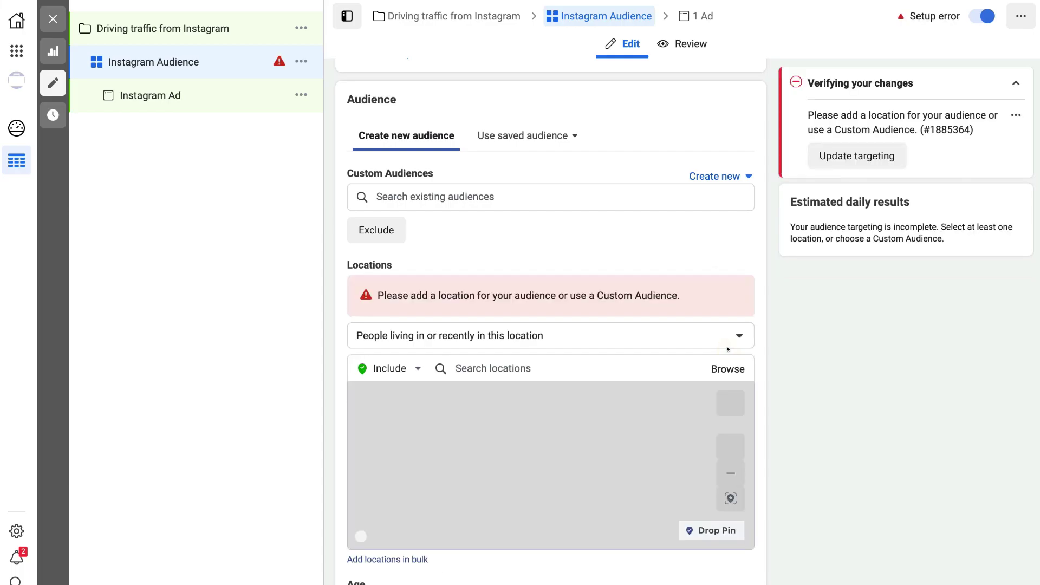
# Step: Add Tauranga, Bay of Plenty Region, New Zealand as an included audience location, keeping the 40 km radius
pyautogui.click(500, 368)
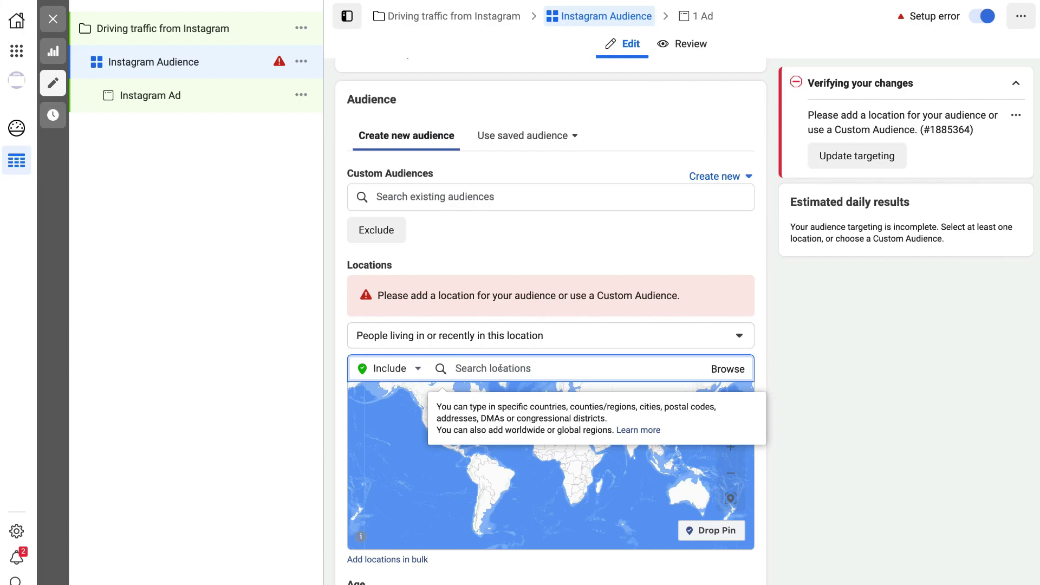
pyautogui.write('tauranga')
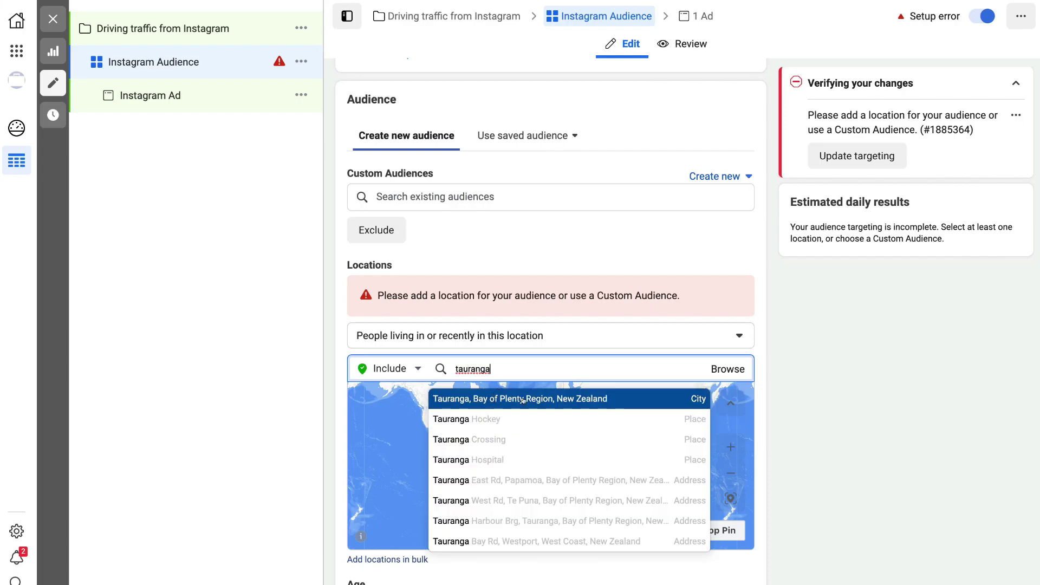
pyautogui.click(523, 401)
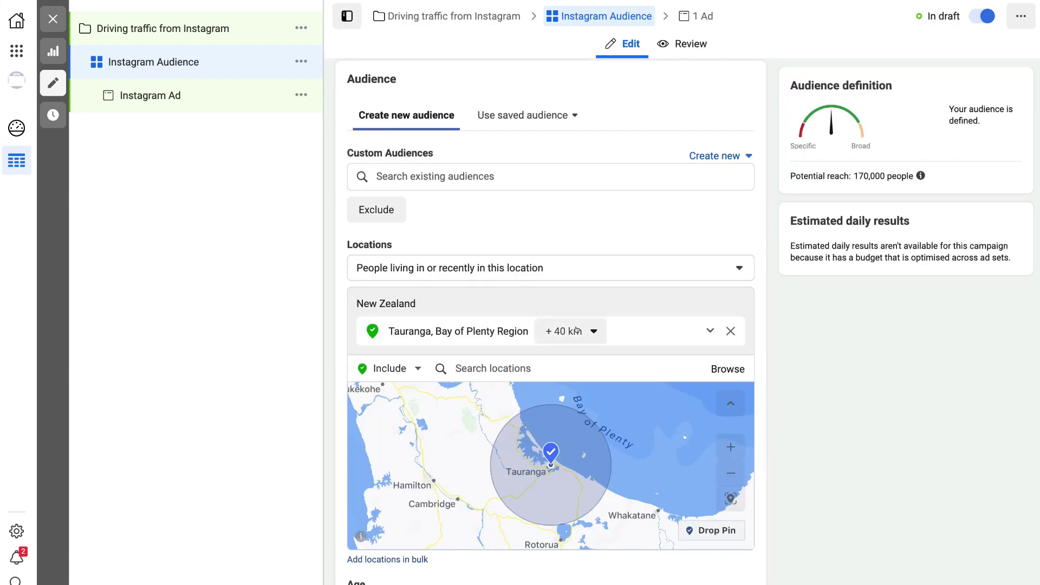
pyautogui.click(576, 329)
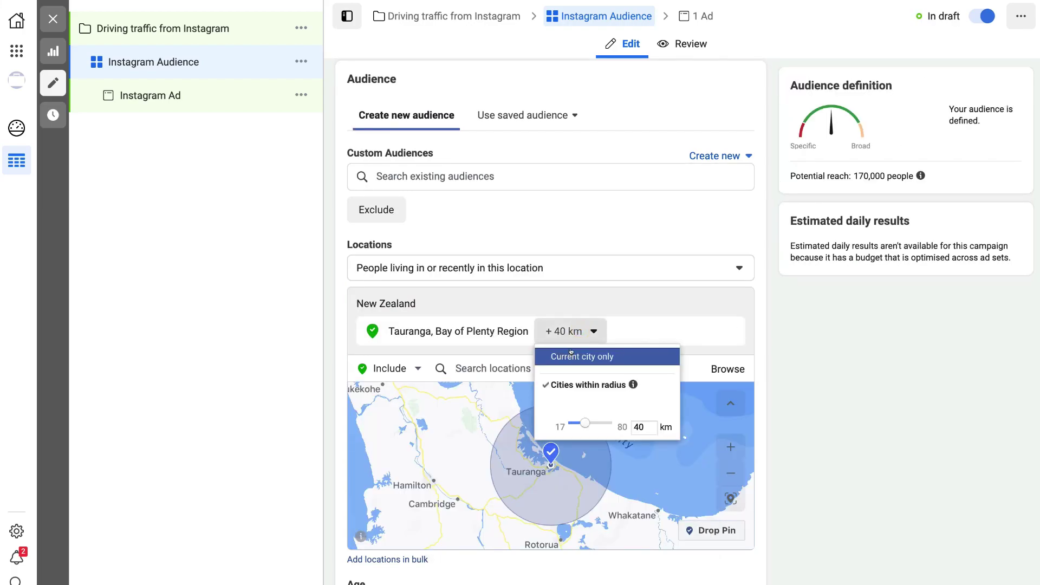
pyautogui.click(620, 328)
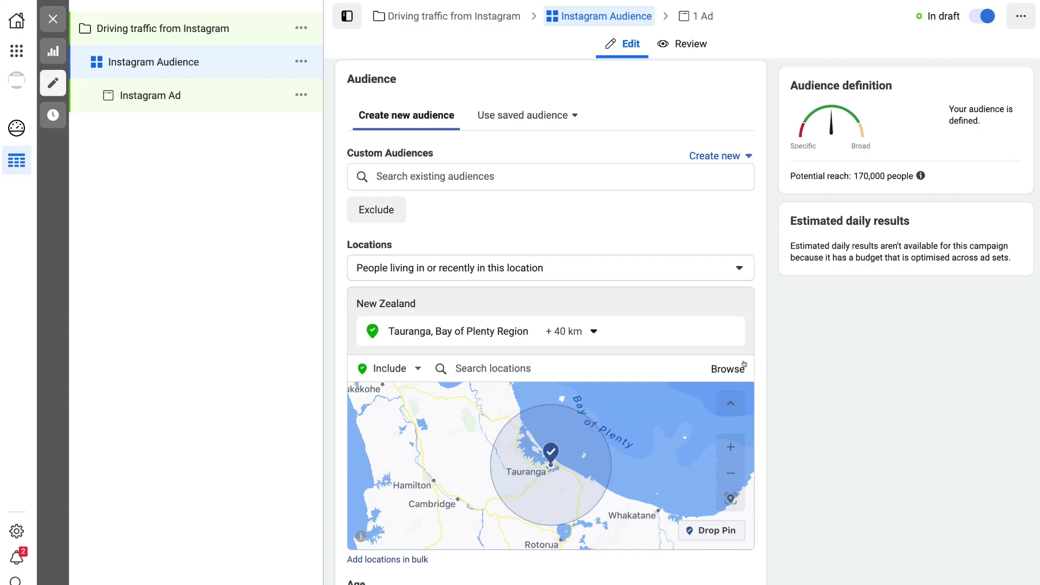
# Step: Edit the detailed targeting and include people interested in Electric car, Sports car and Ford Motor Company
pyautogui.scroll(-5, 744, 363)
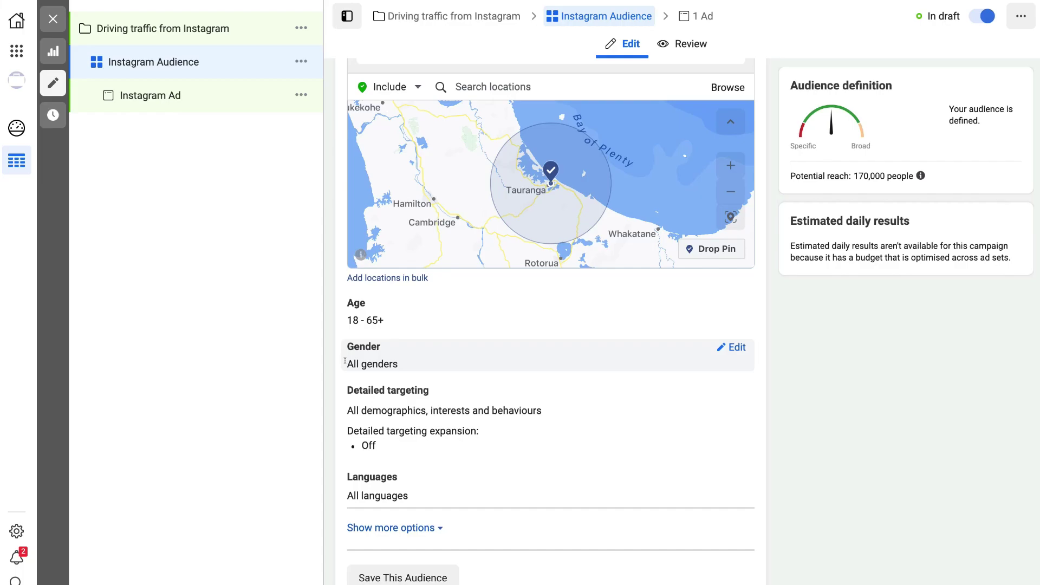
pyautogui.scroll(-1, 488, 371)
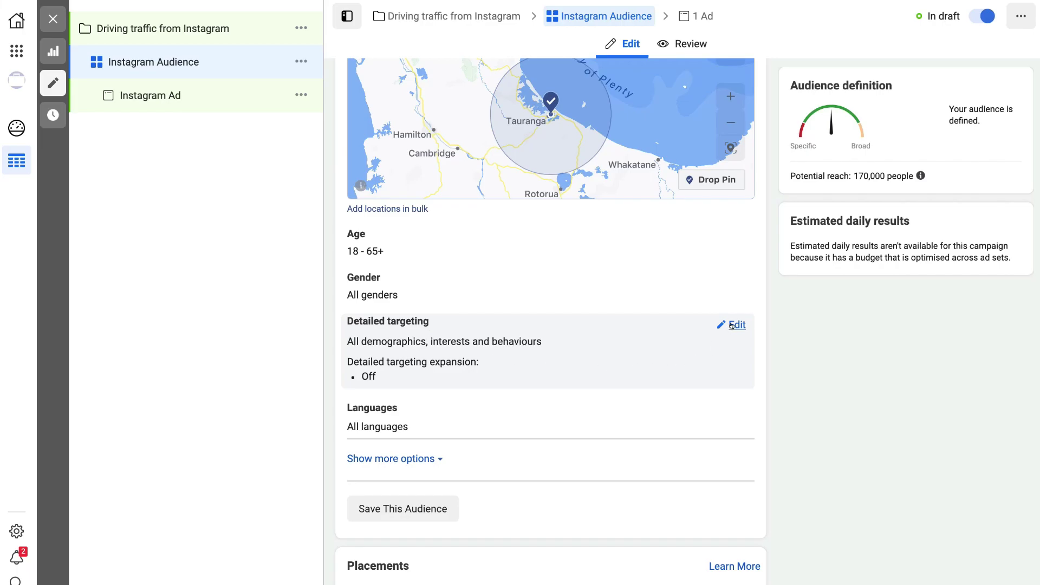
pyautogui.click(732, 325)
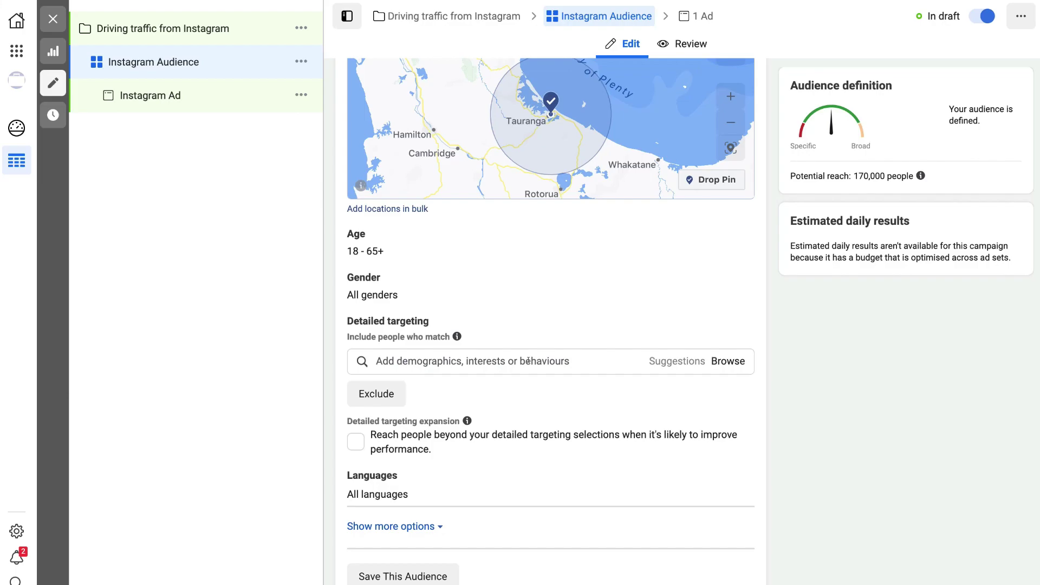
pyautogui.click(508, 360)
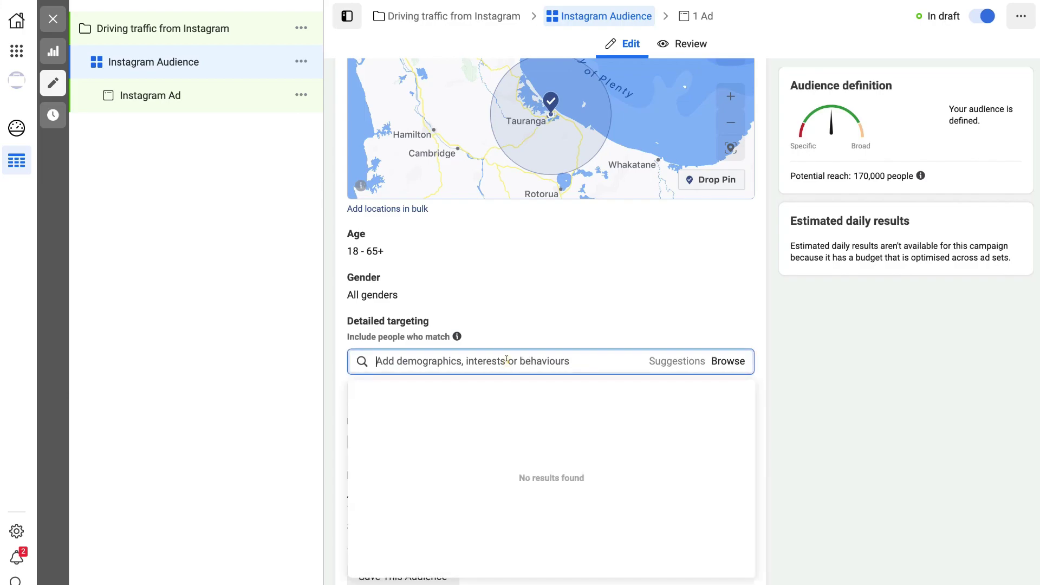
pyautogui.write('car')
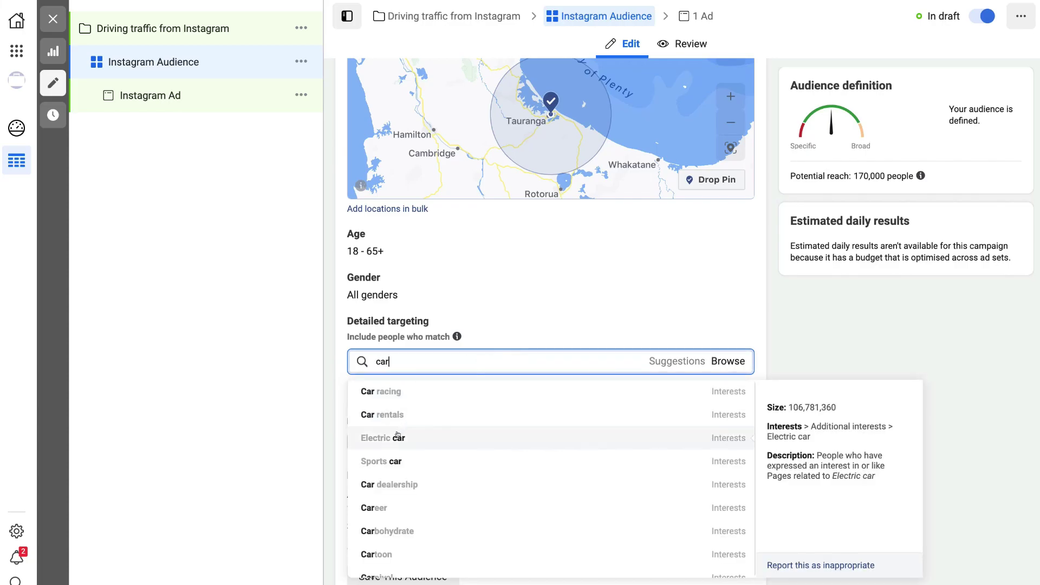
pyautogui.click(398, 436)
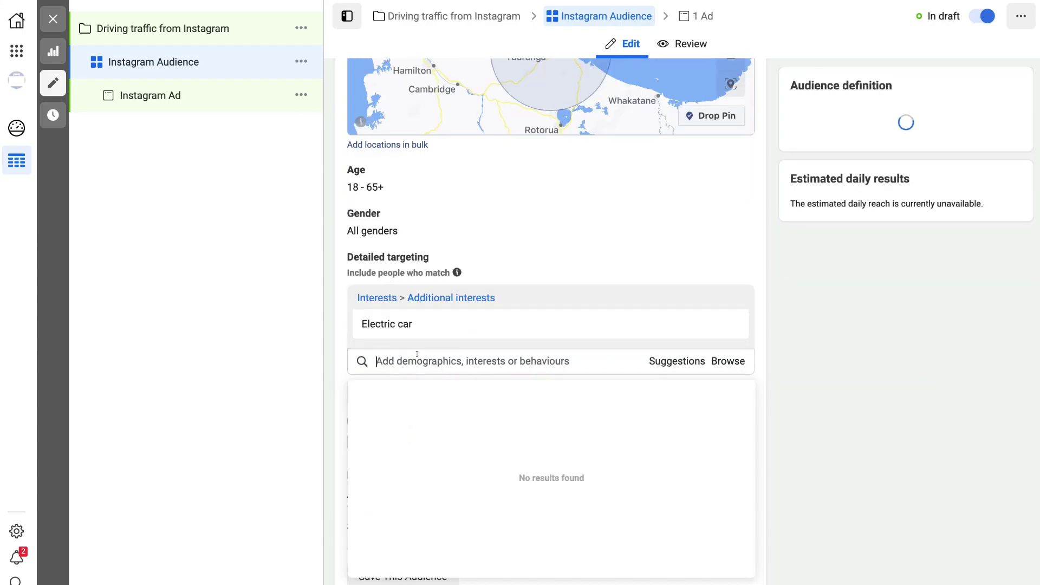
pyautogui.write('car')
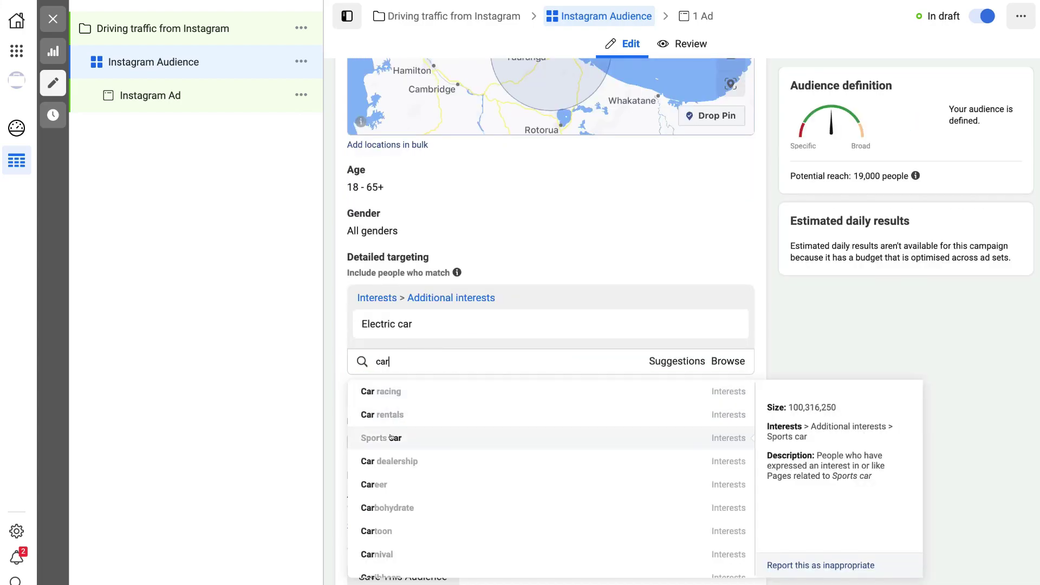
pyautogui.click(391, 437)
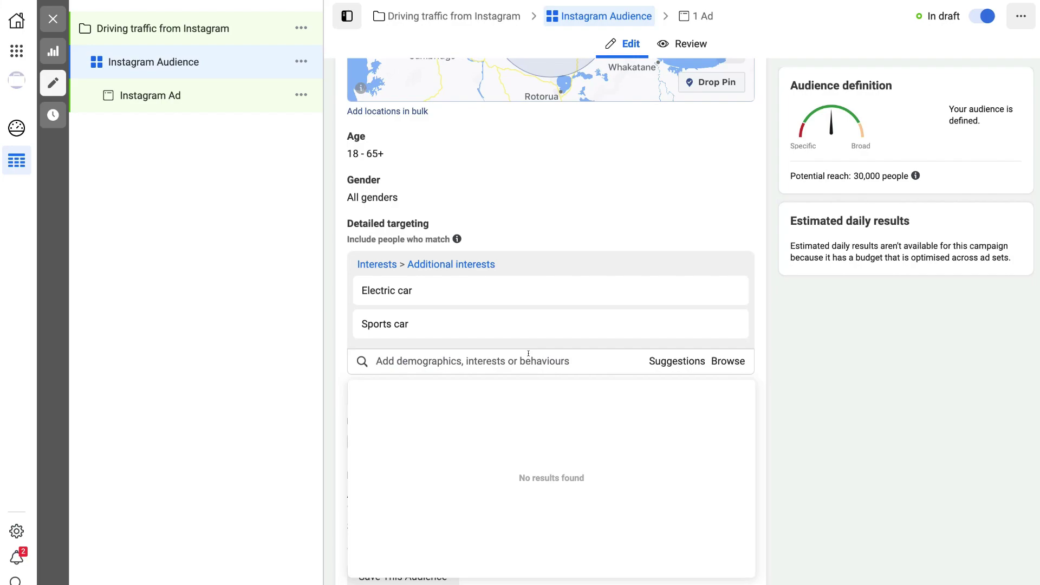
pyautogui.write('ford')
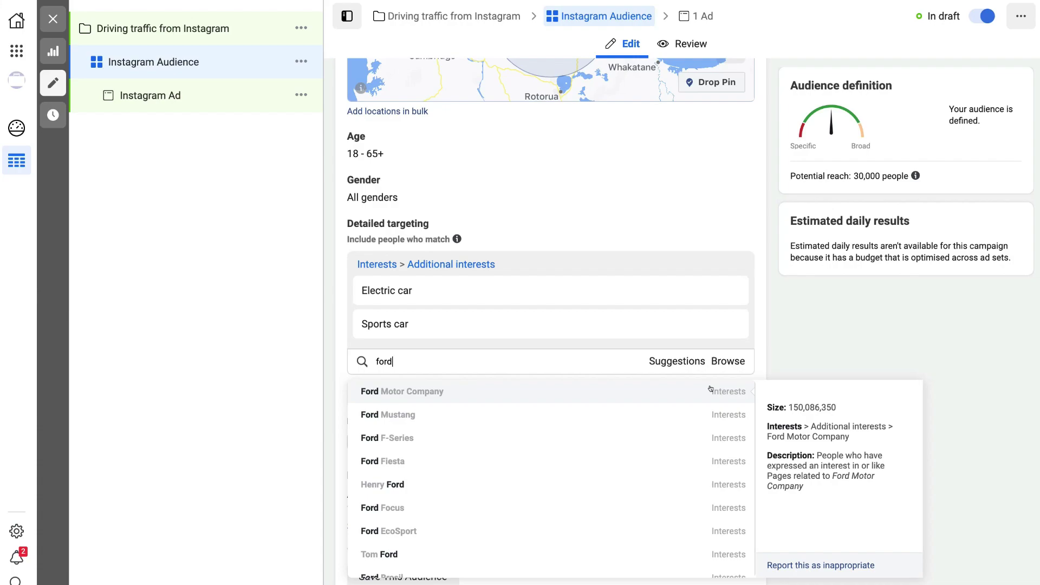
pyautogui.click(497, 386)
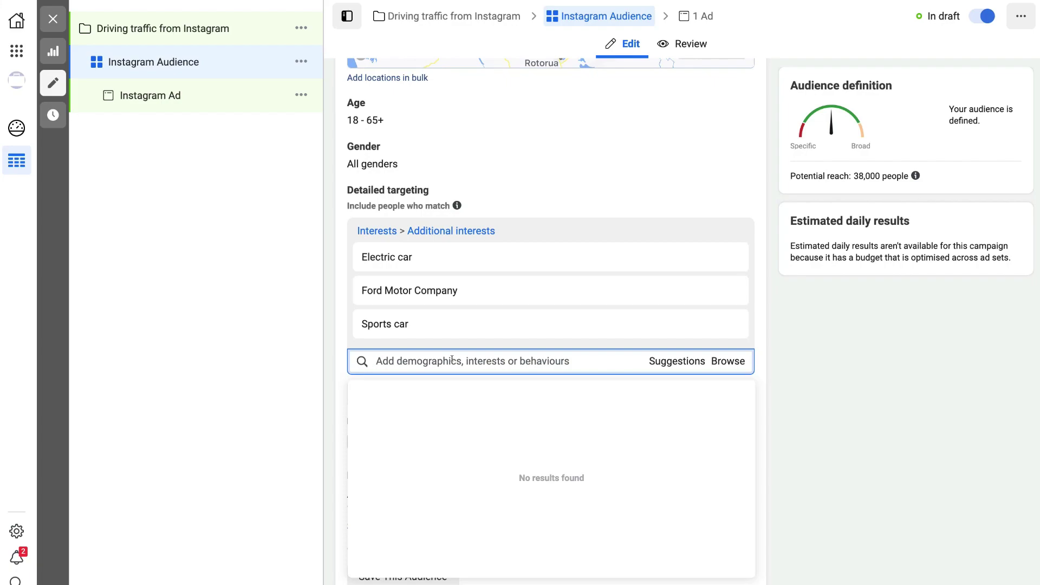
# Step: Add the Parents (All) demographic to the detailed targeting's included people
pyautogui.write('parents')
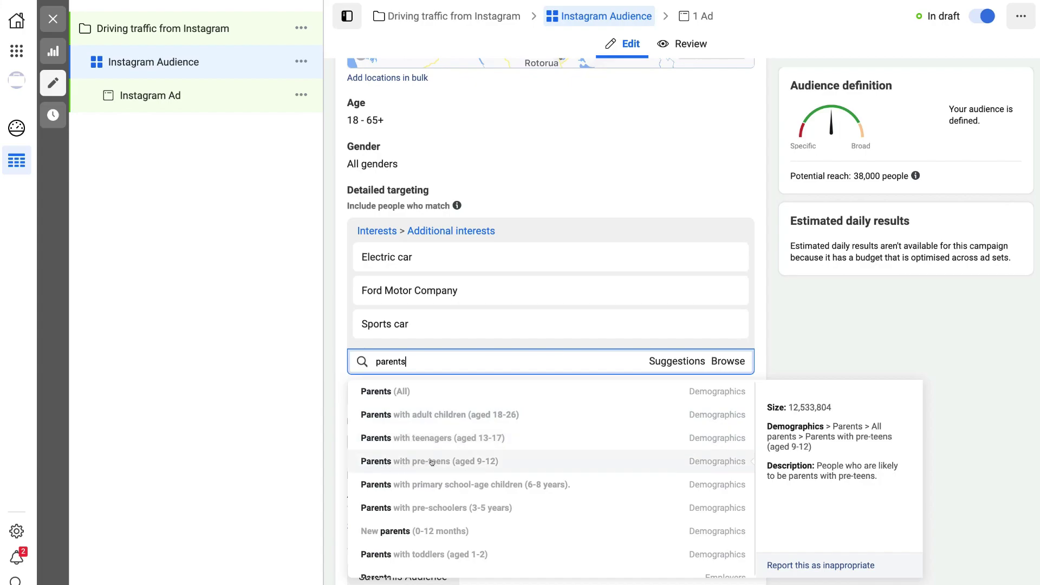
pyautogui.scroll(-2, 433, 514)
pyautogui.scroll(2, 433, 513)
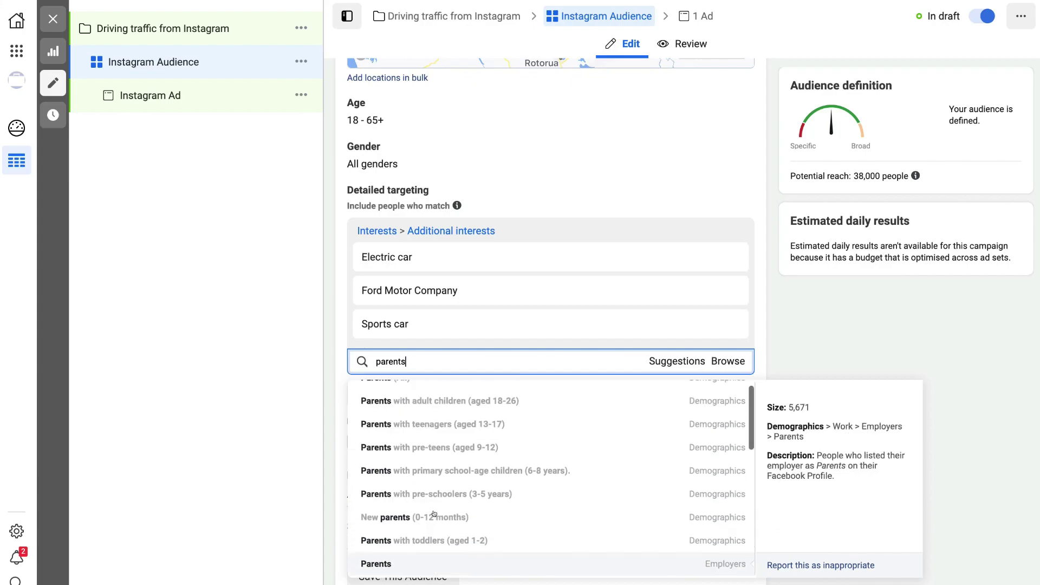
pyautogui.scroll(1, 434, 514)
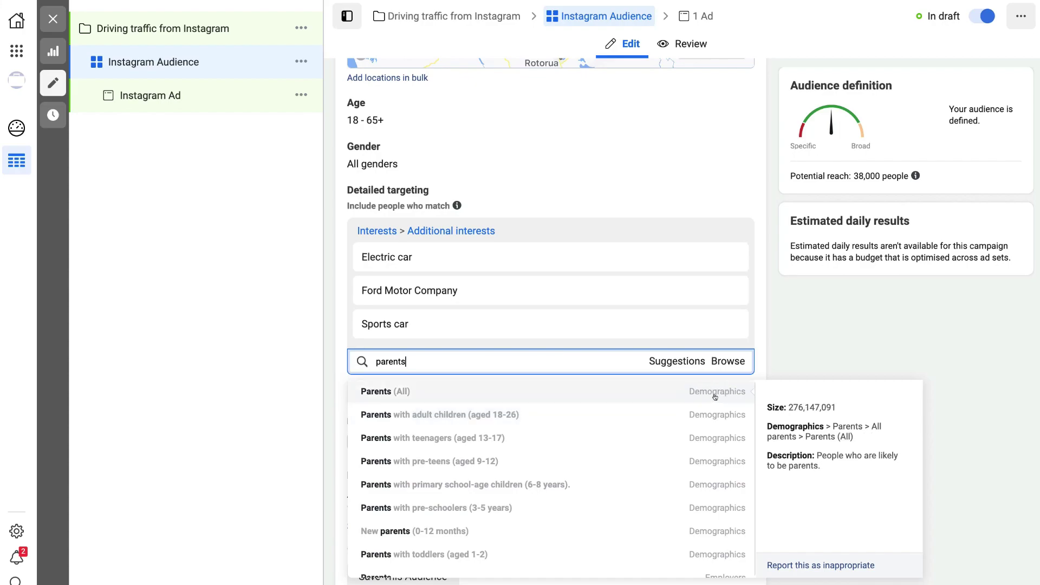
pyautogui.click(403, 392)
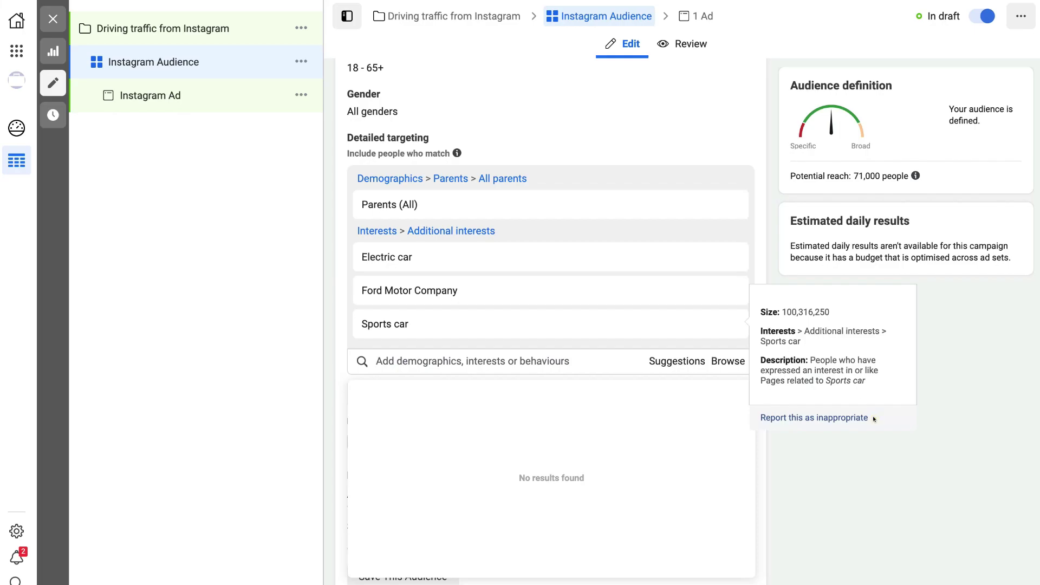
pyautogui.click(934, 452)
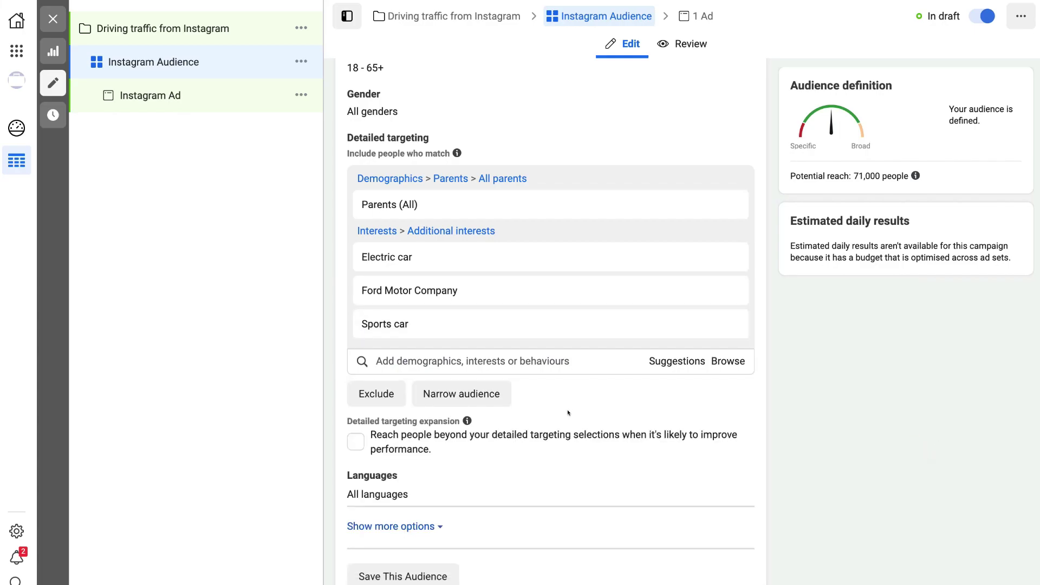
# Step: Exclude people interested in Motorcycles from the detailed targeting
pyautogui.scroll(-1, 567, 412)
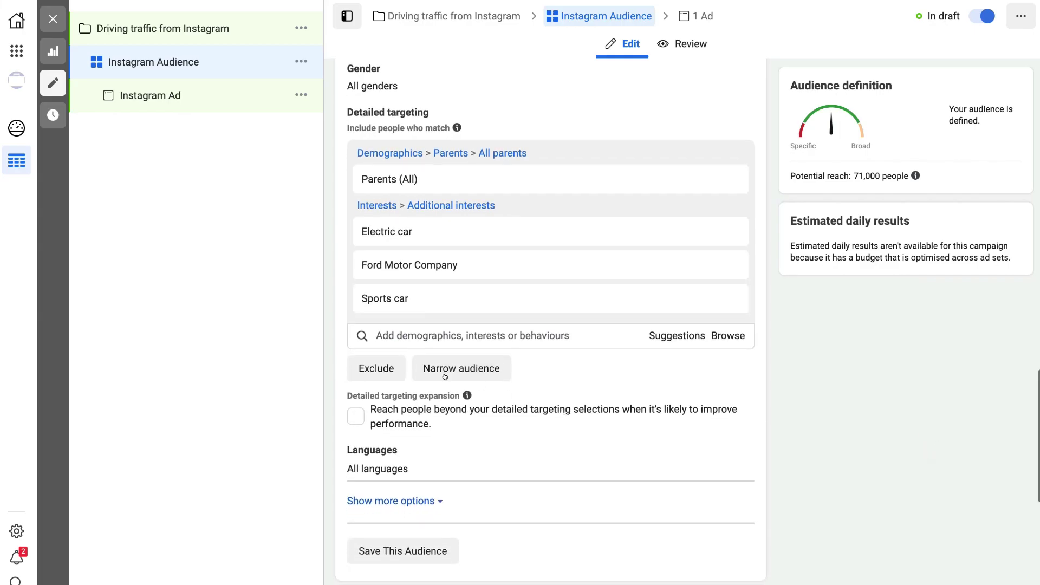
pyautogui.click(384, 366)
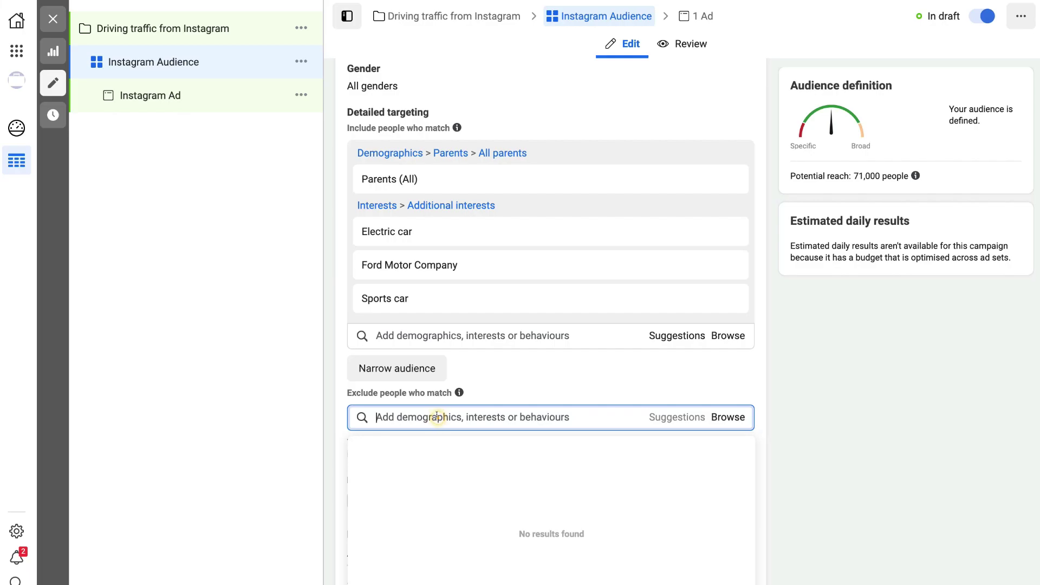
pyautogui.write('mot')
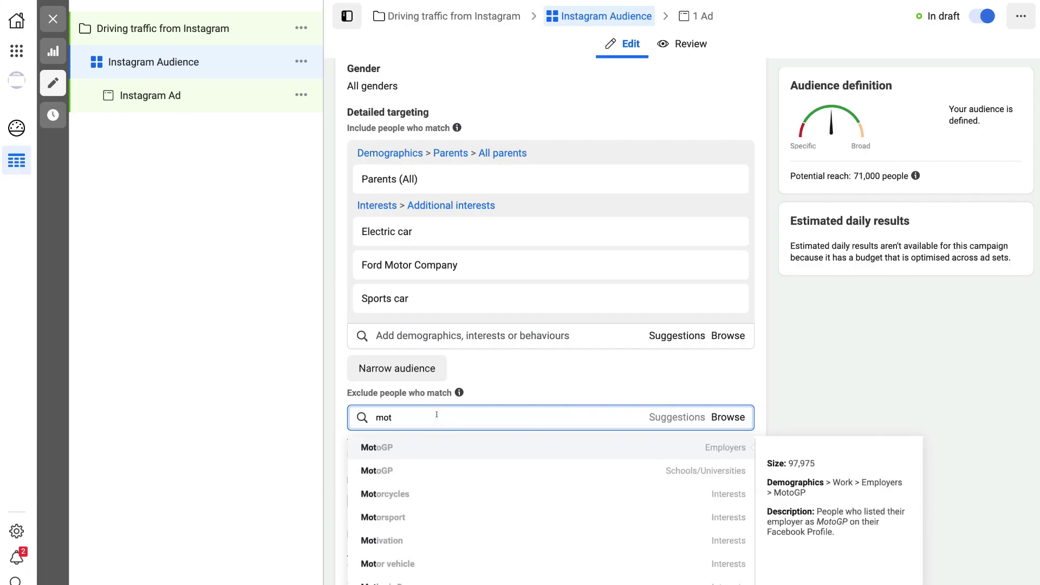
pyautogui.click(421, 494)
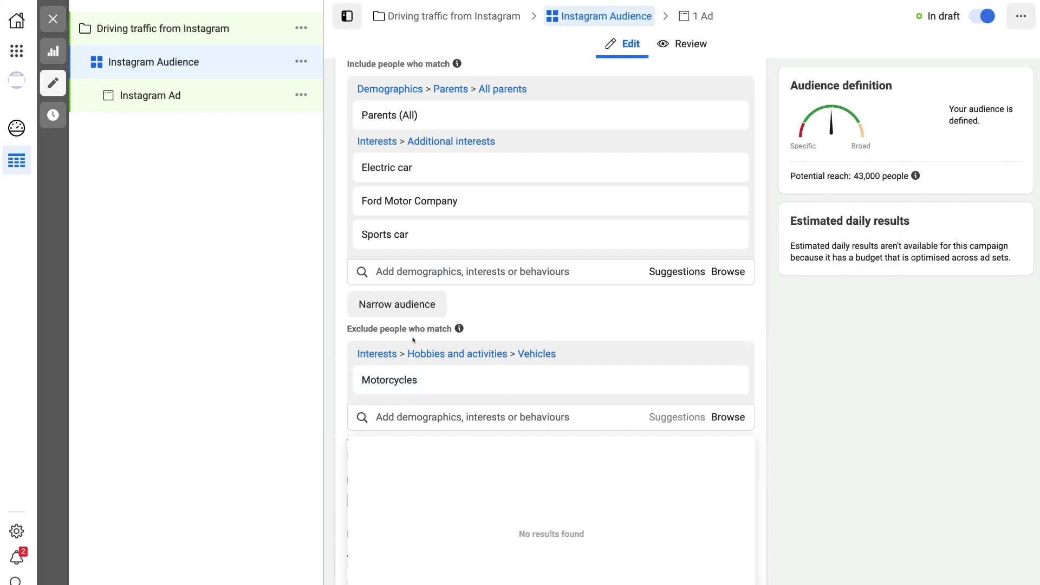
# Step: Remove the Motorcycles interest from the detailed targeting exclusions
pyautogui.moveTo(431, 375)
pyautogui.moveTo(727, 356)
pyautogui.click(727, 356)
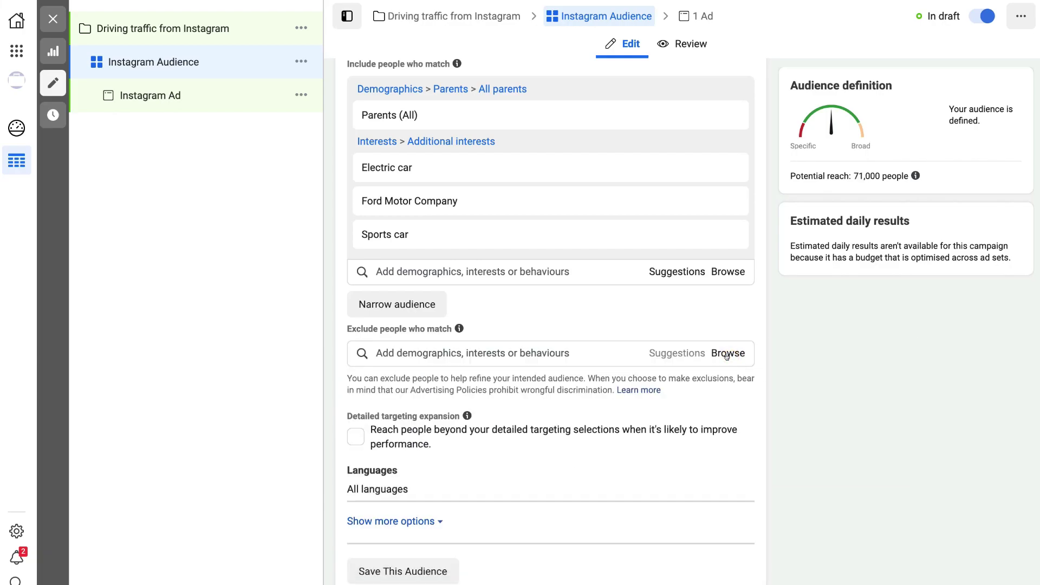
pyautogui.moveTo(523, 219)
pyautogui.moveTo(442, 476)
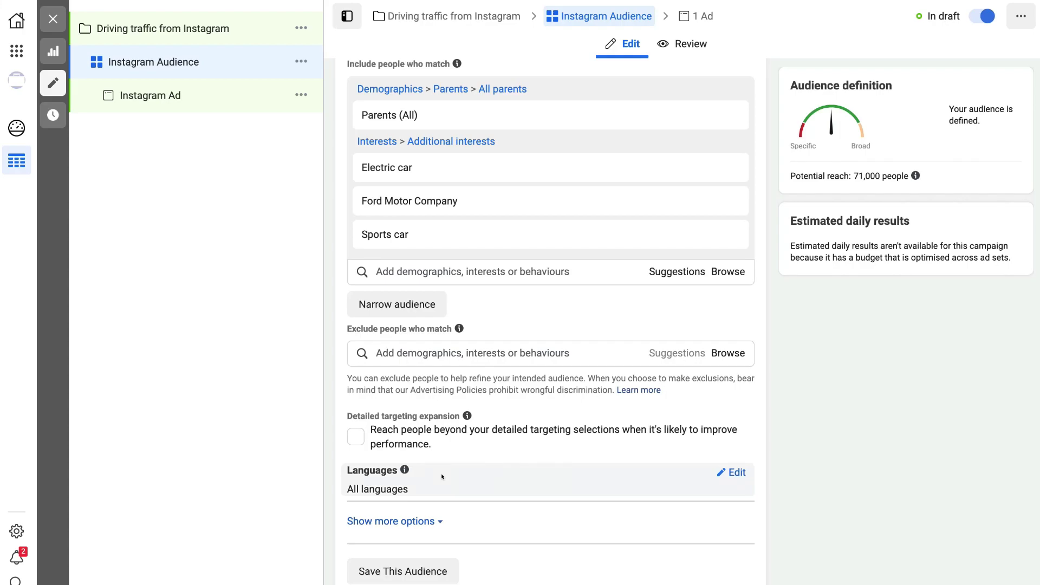
# Step: Change the audience's location setting to People living in this location
pyautogui.scroll(6, 442, 476)
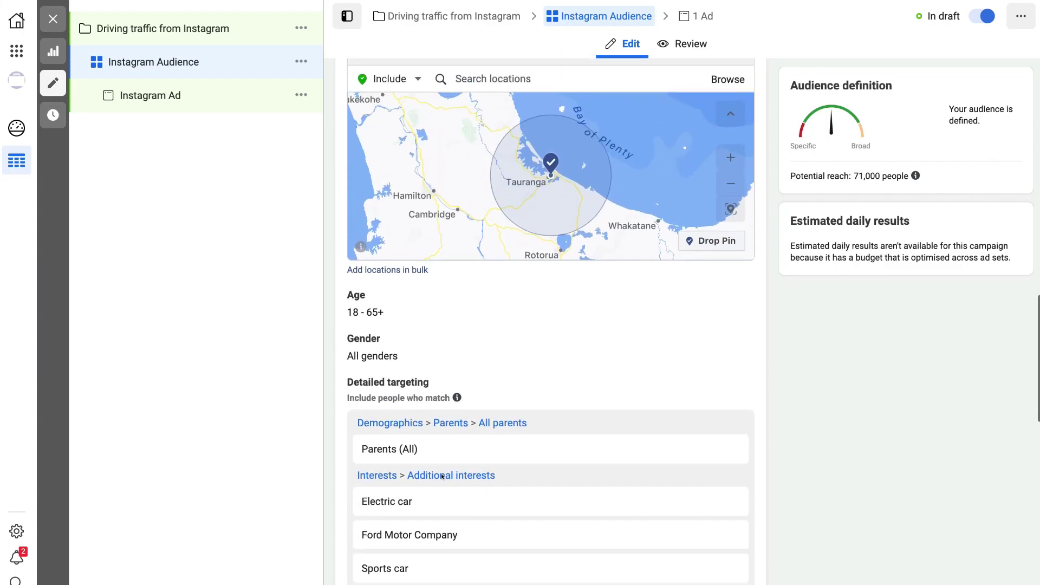
pyautogui.scroll(3, 442, 476)
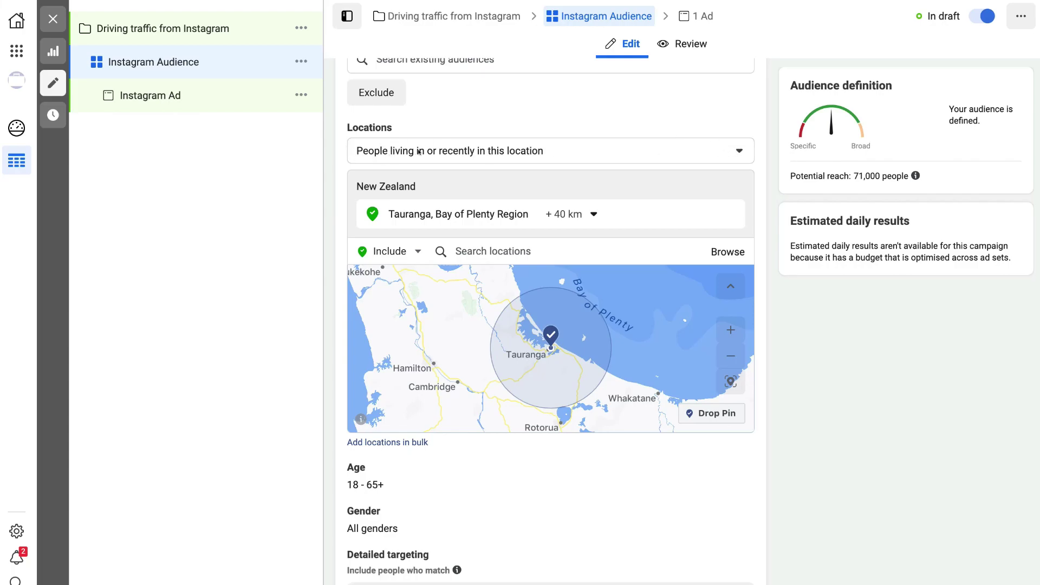
pyautogui.click(646, 145)
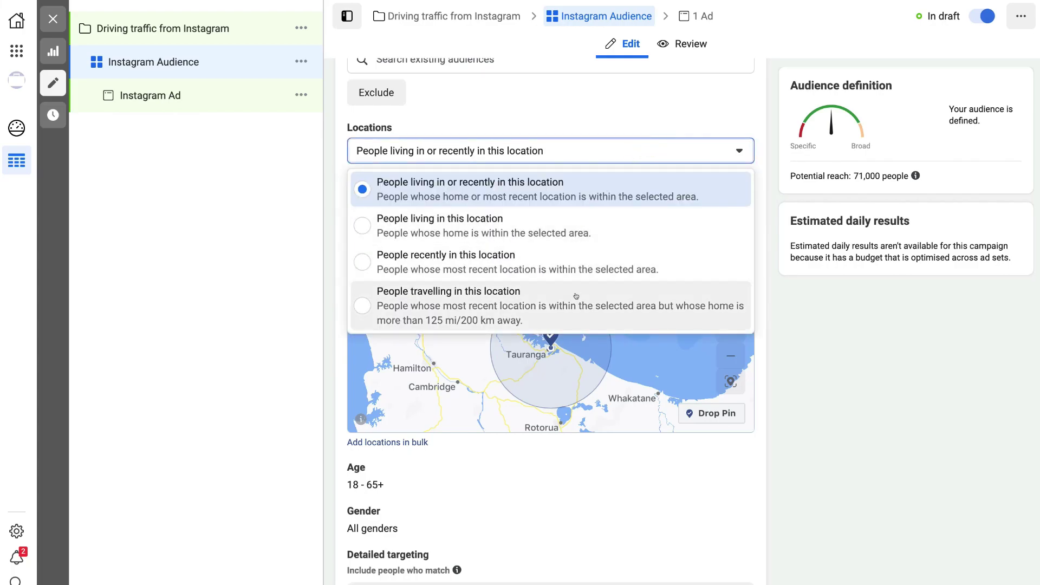
pyautogui.click(358, 223)
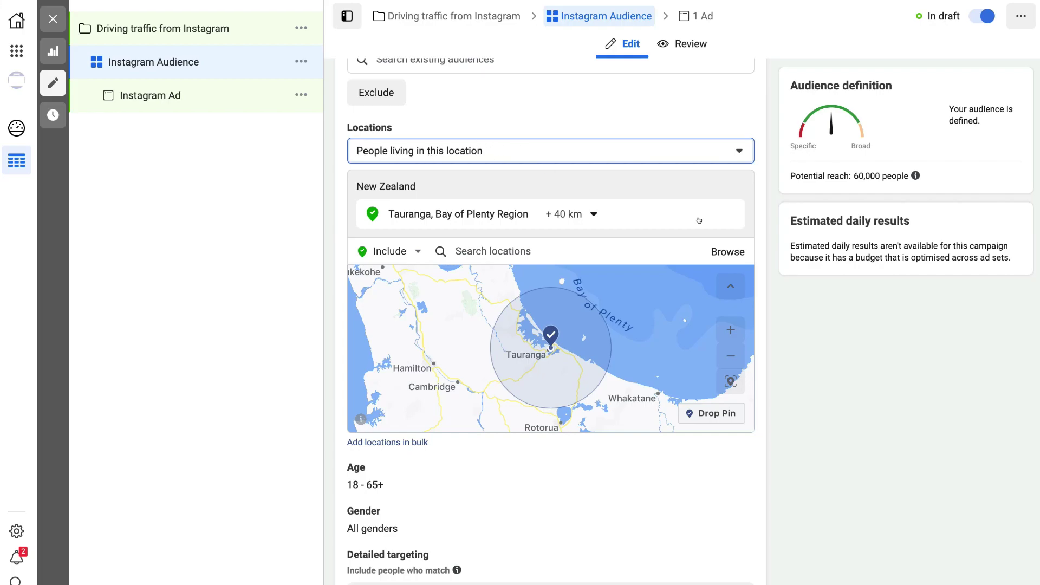
# Step: Change the Instagram Audience ad set from automatic to manual placements
pyautogui.scroll(-10, 745, 256)
pyautogui.scroll(-4, 745, 260)
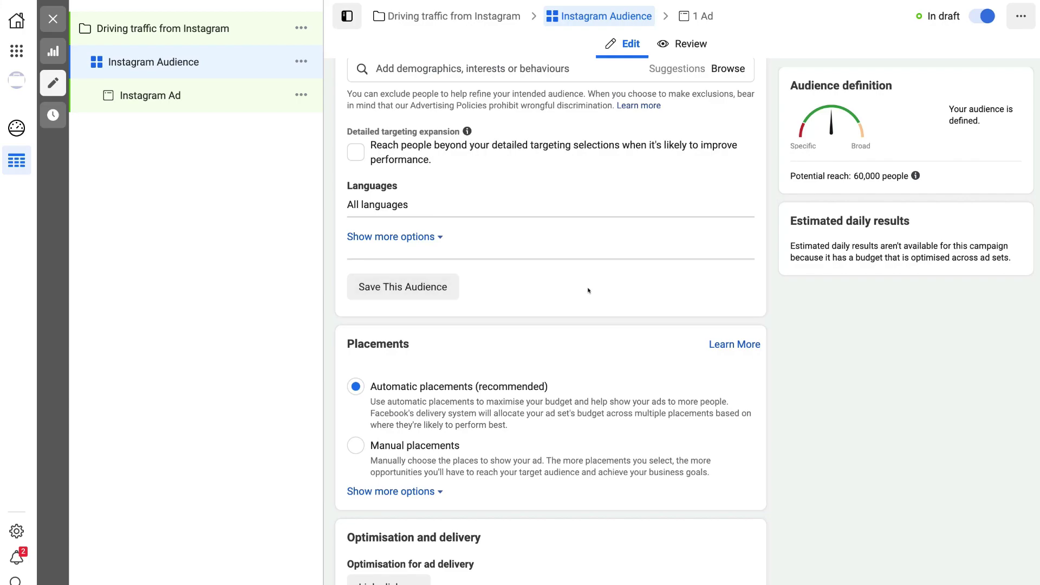
pyautogui.scroll(-2, 587, 291)
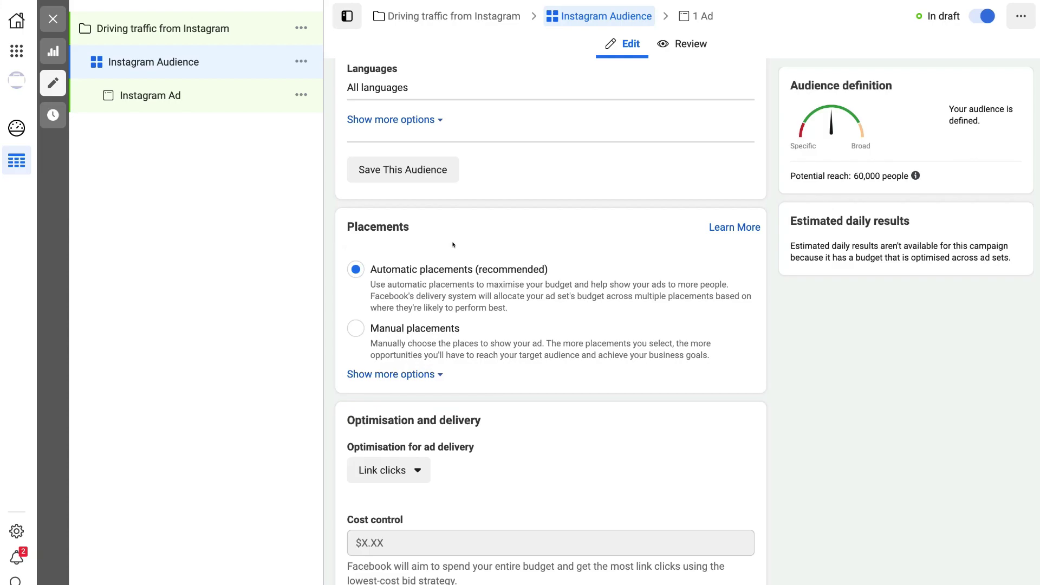
pyautogui.click(352, 335)
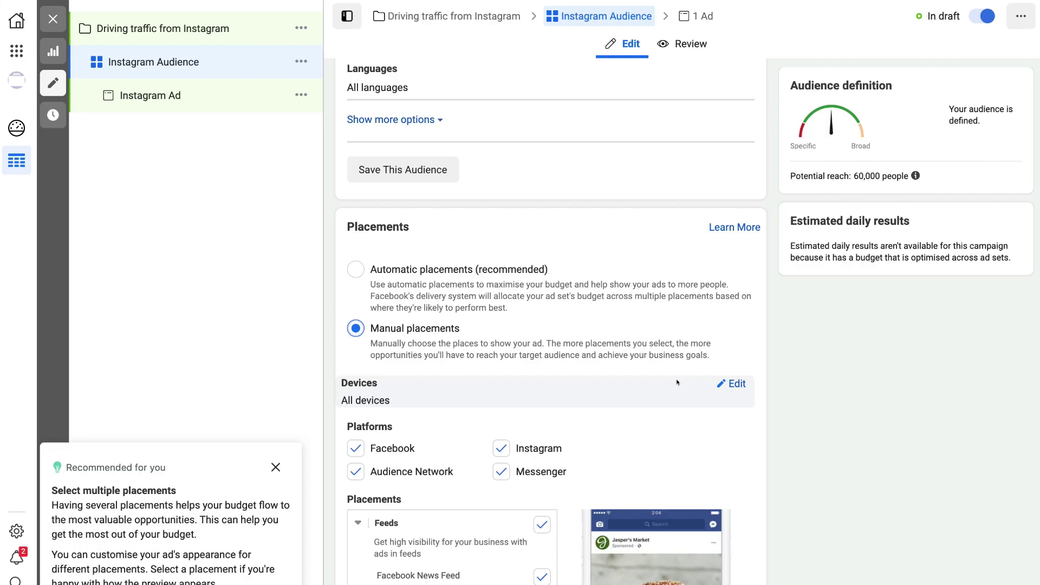
# Step: Deselect the Facebook, Audience Network and Messenger platforms, keeping only Instagram selected
pyautogui.scroll(-2, 676, 383)
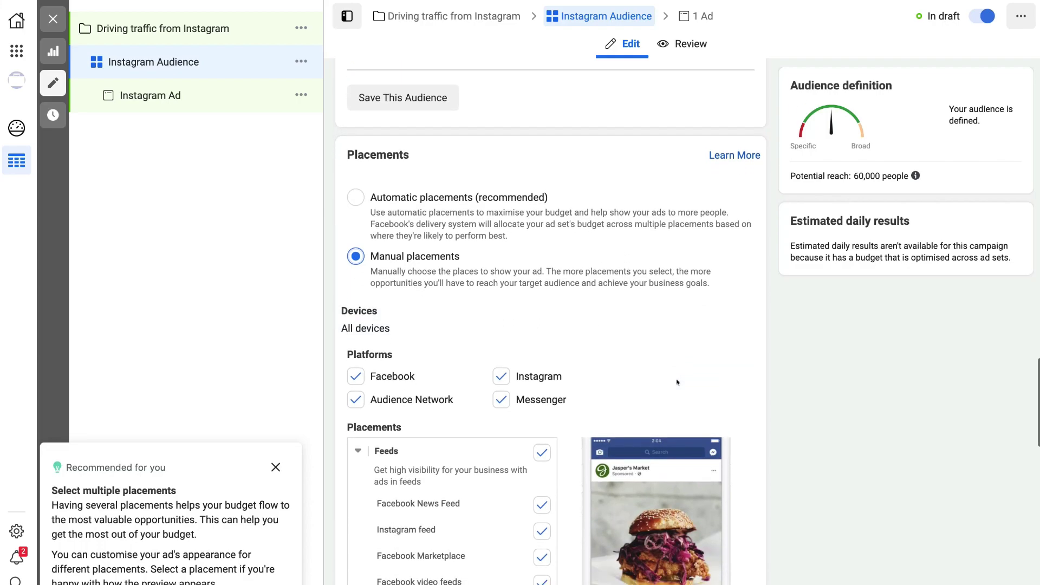
pyautogui.click(352, 376)
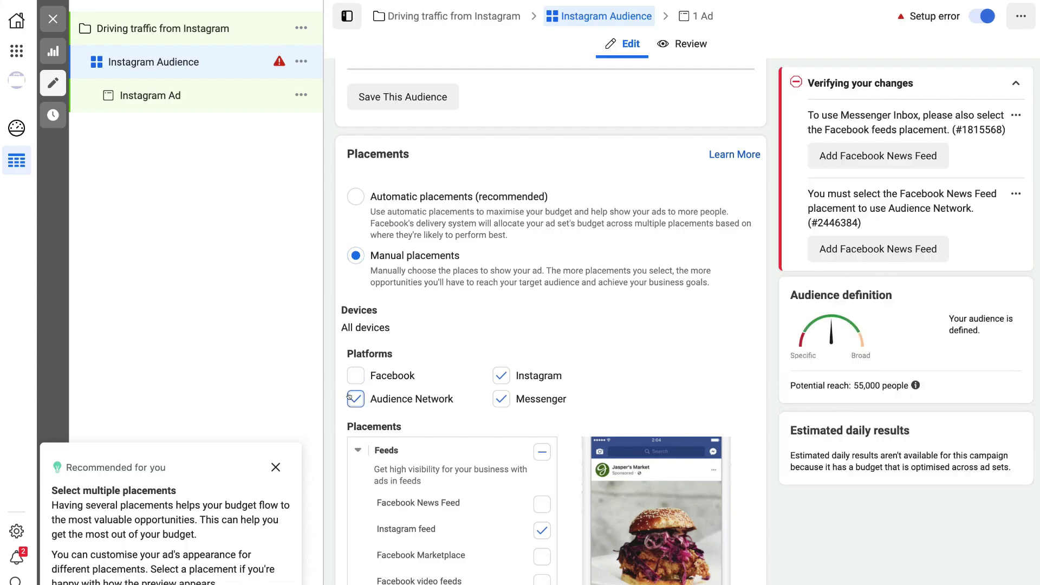
pyautogui.click(352, 398)
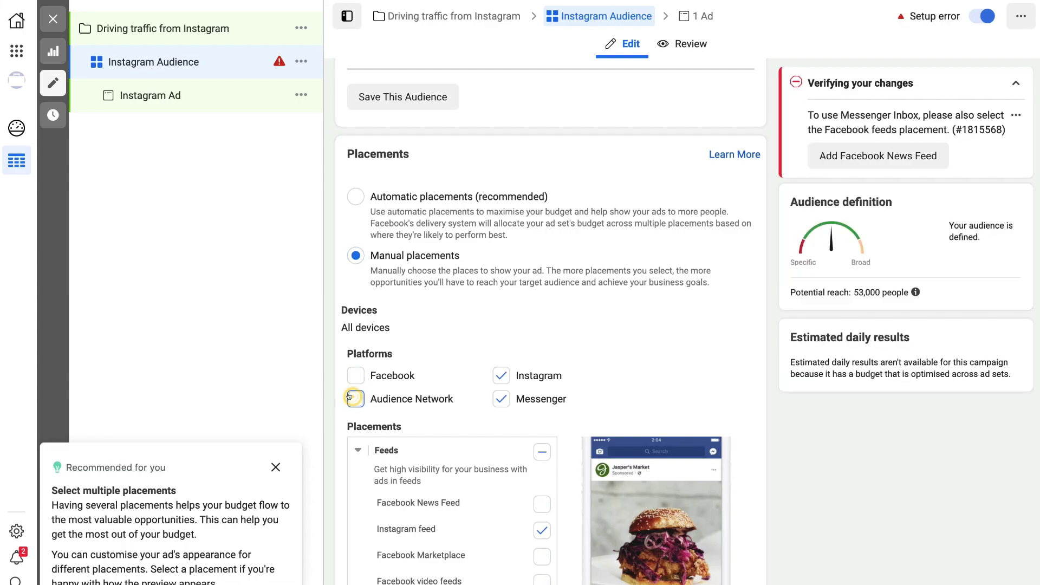
pyautogui.click(499, 400)
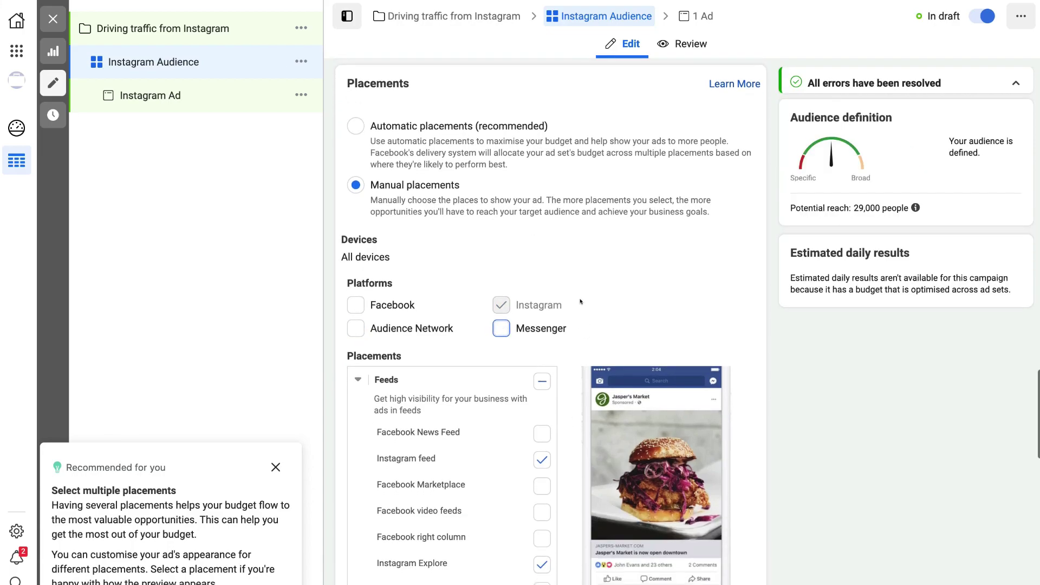
# Step: Deselect the Instagram Stories and Instagram Explore placements, keeping only Instagram feed
pyautogui.scroll(-3, 574, 306)
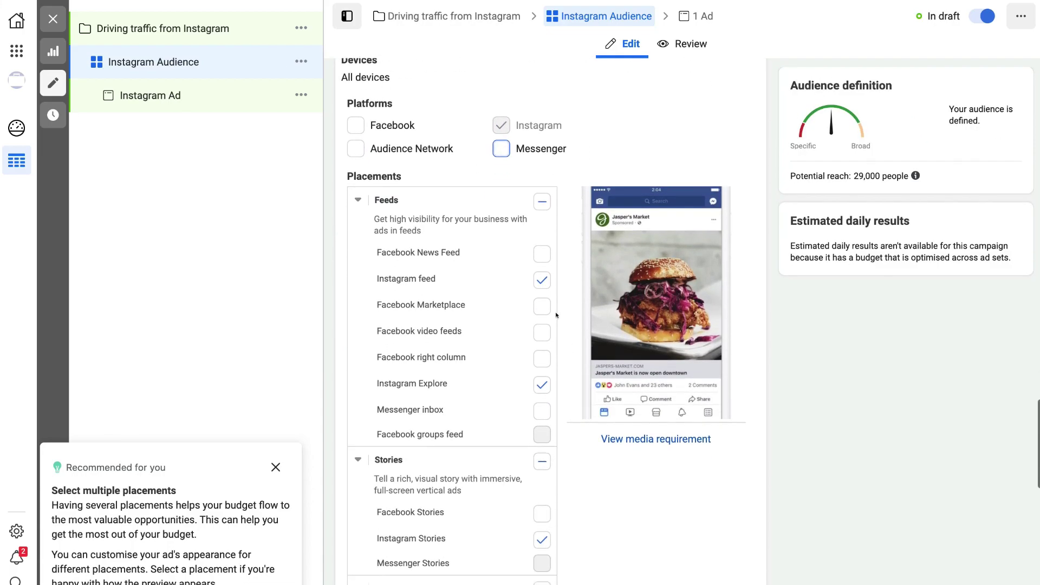
pyautogui.scroll(-1, 556, 316)
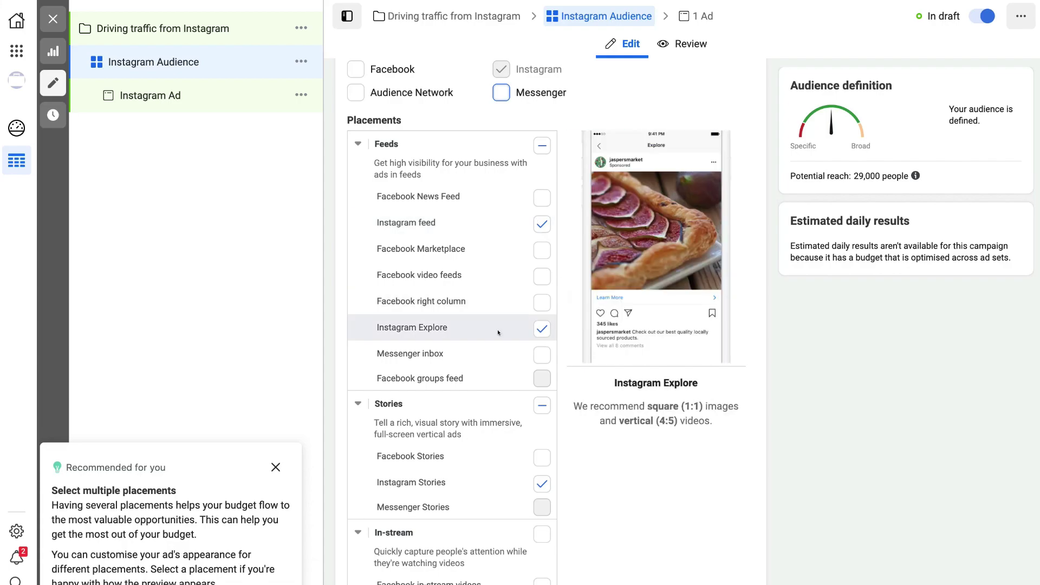
pyautogui.scroll(-2, 536, 353)
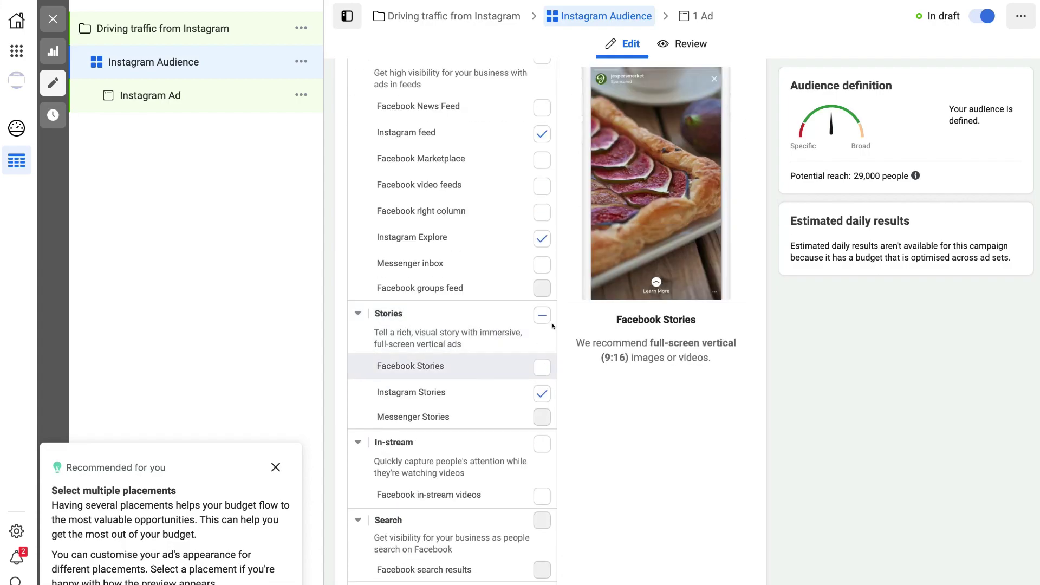
pyautogui.scroll(-10, 477, 427)
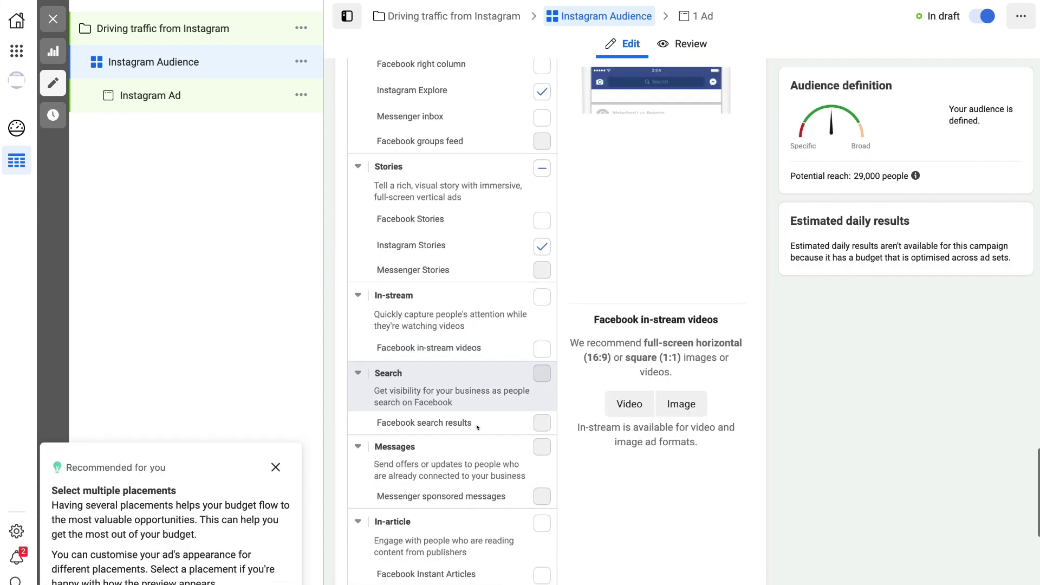
pyautogui.scroll(8, 477, 428)
pyautogui.scroll(3, 476, 427)
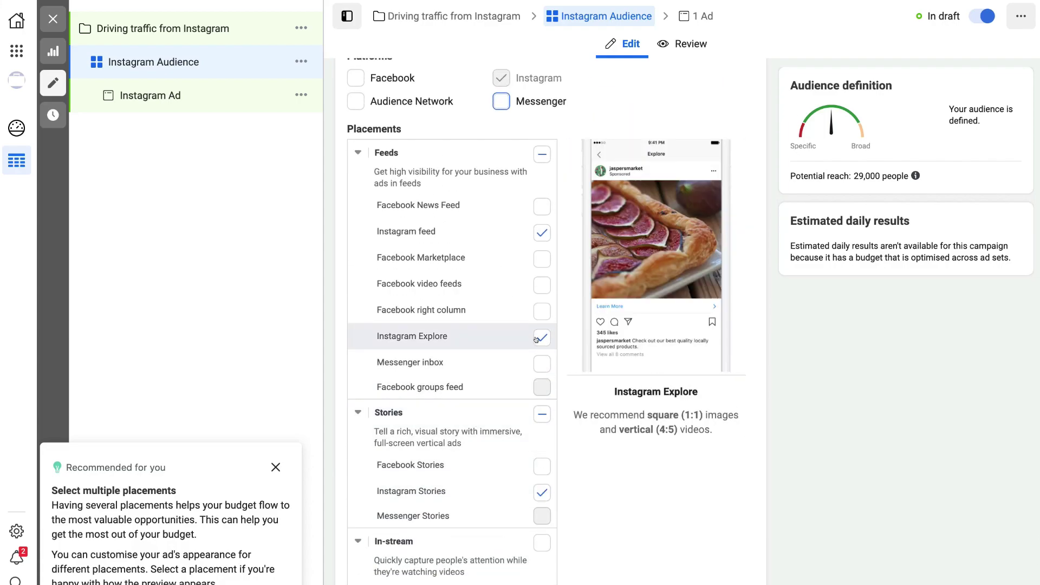
pyautogui.click(540, 492)
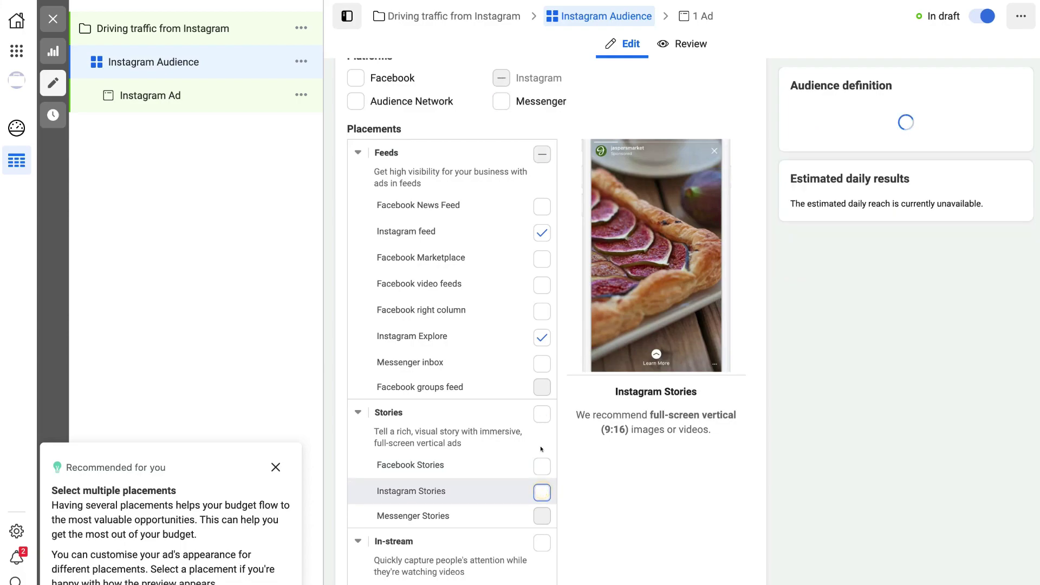
pyautogui.click(538, 338)
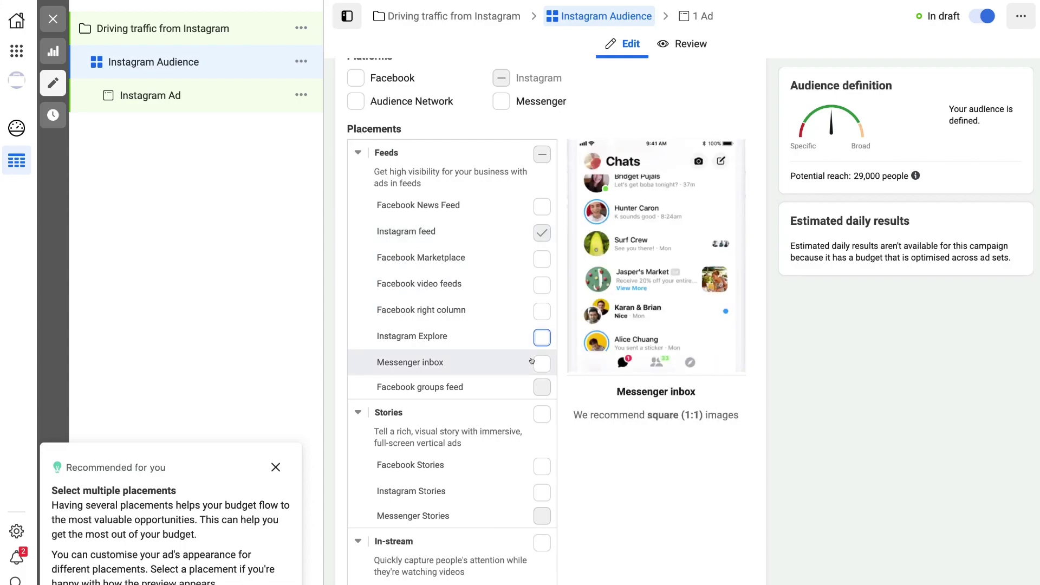
pyautogui.click(539, 489)
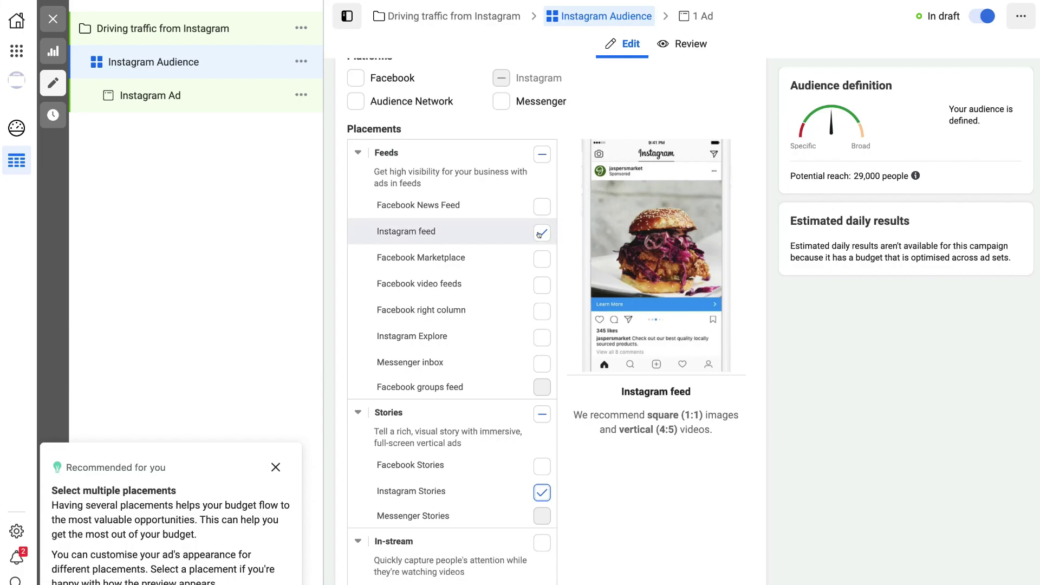
pyautogui.click(541, 492)
# Step: Go to the Instagram Ad level and review its identity, format and ad creative settings
pyautogui.scroll(-1, 490, 230)
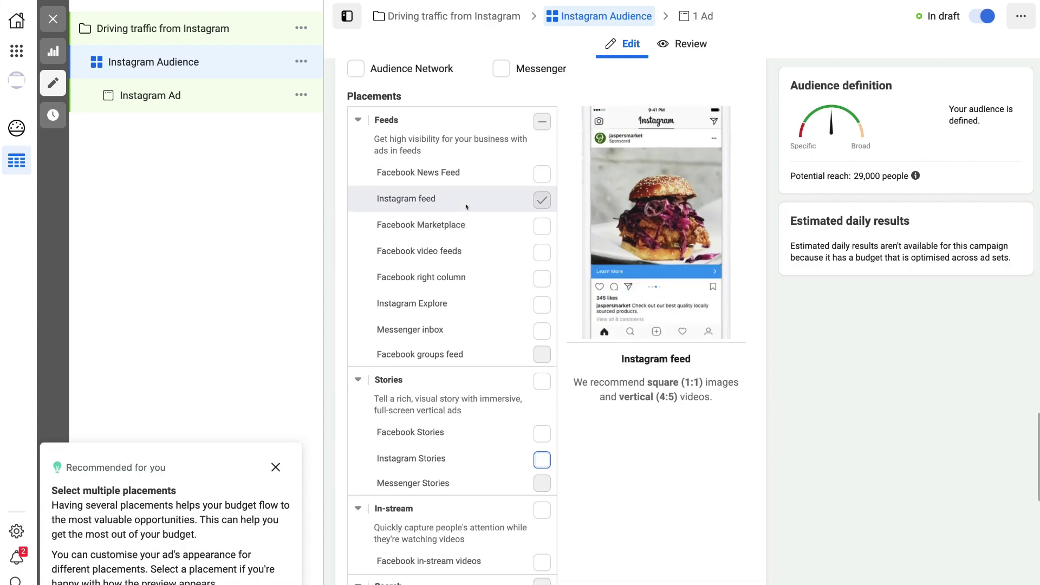
pyautogui.scroll(-9, 466, 206)
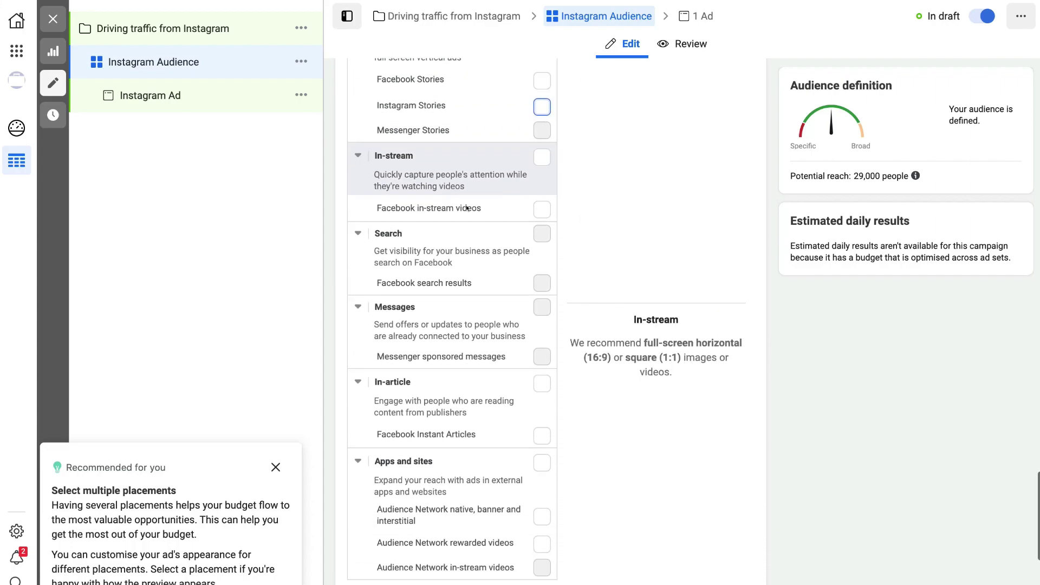
pyautogui.scroll(10, 467, 204)
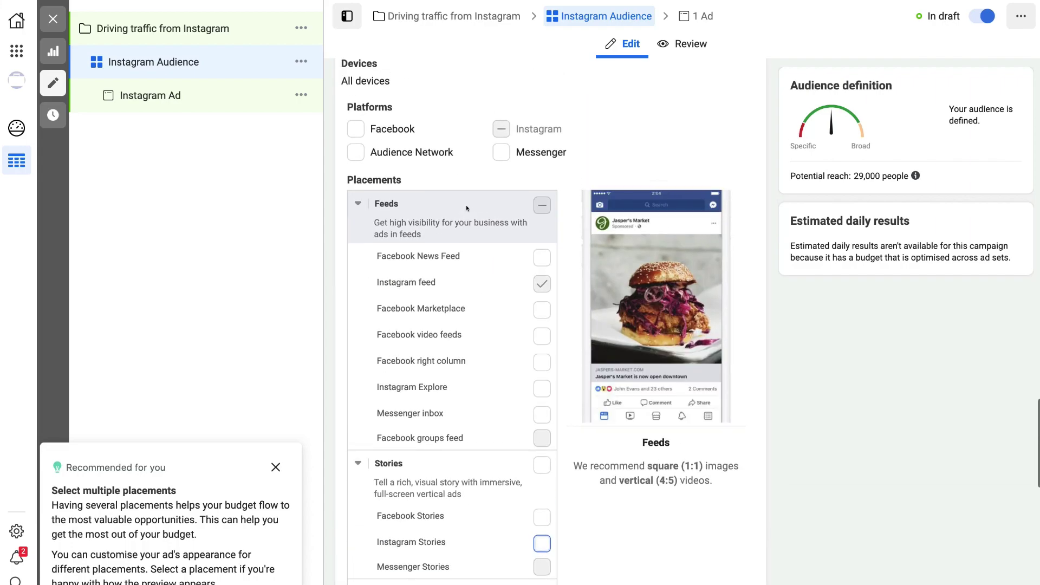
pyautogui.scroll(-12, 466, 207)
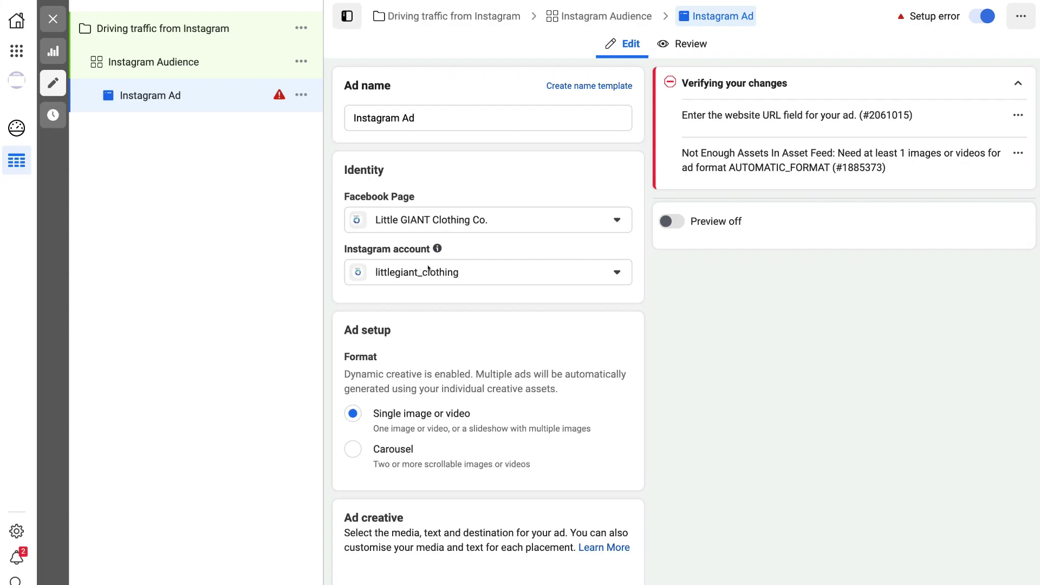
pyautogui.moveTo(438, 249)
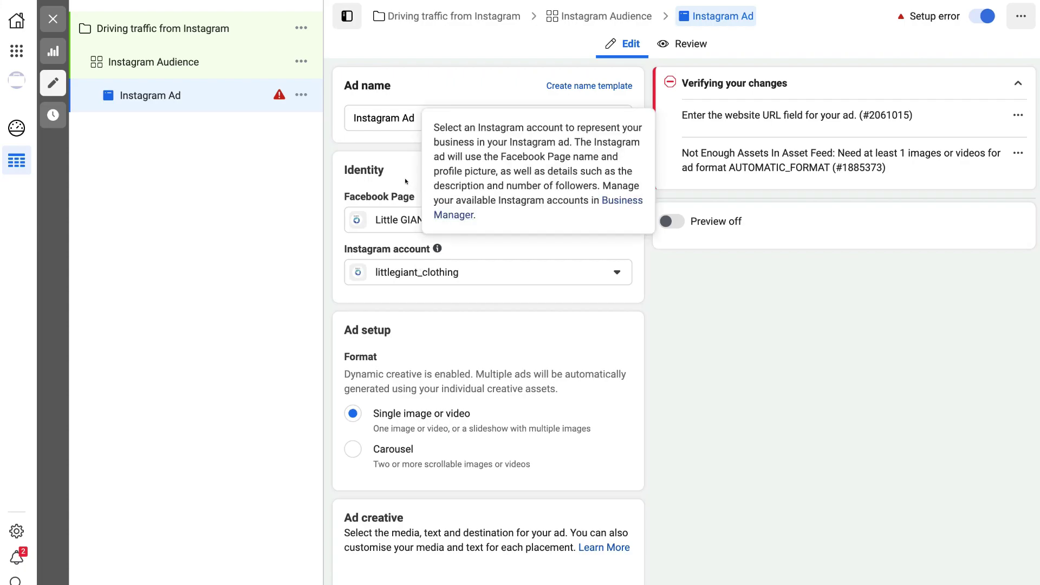
pyautogui.moveTo(420, 197)
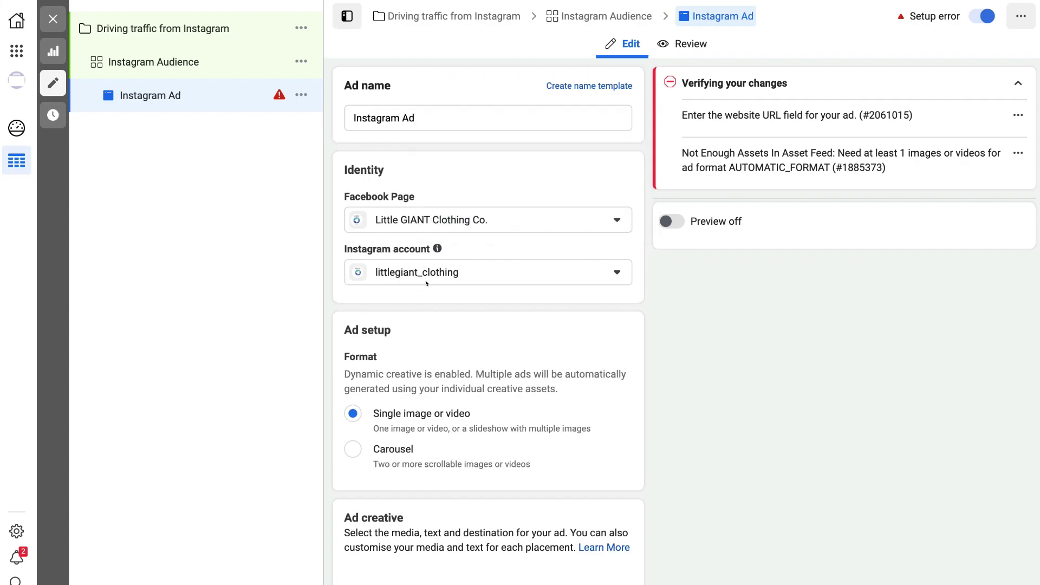
pyautogui.scroll(-1, 426, 283)
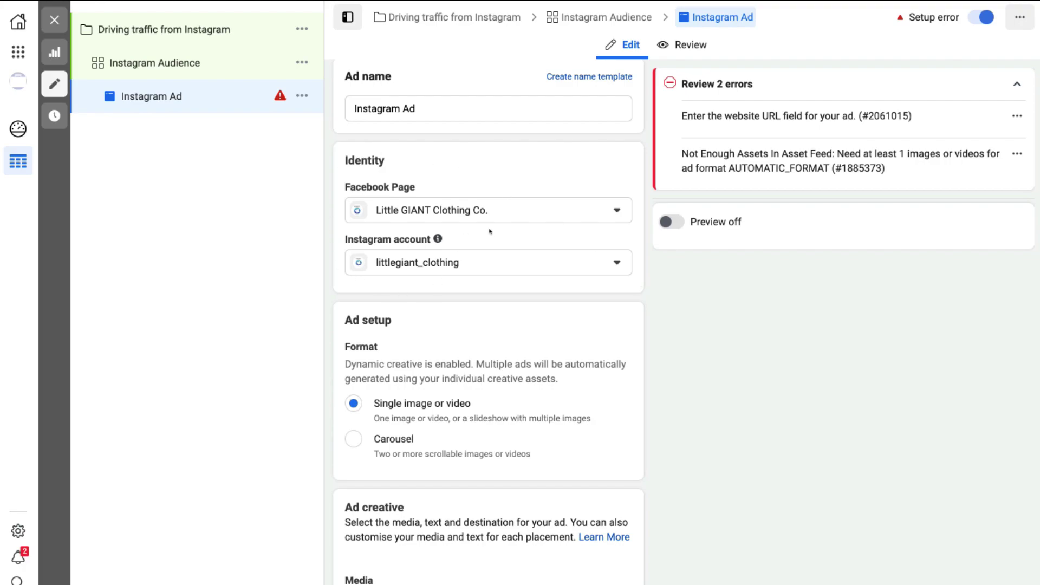
pyautogui.scroll(-2, 515, 261)
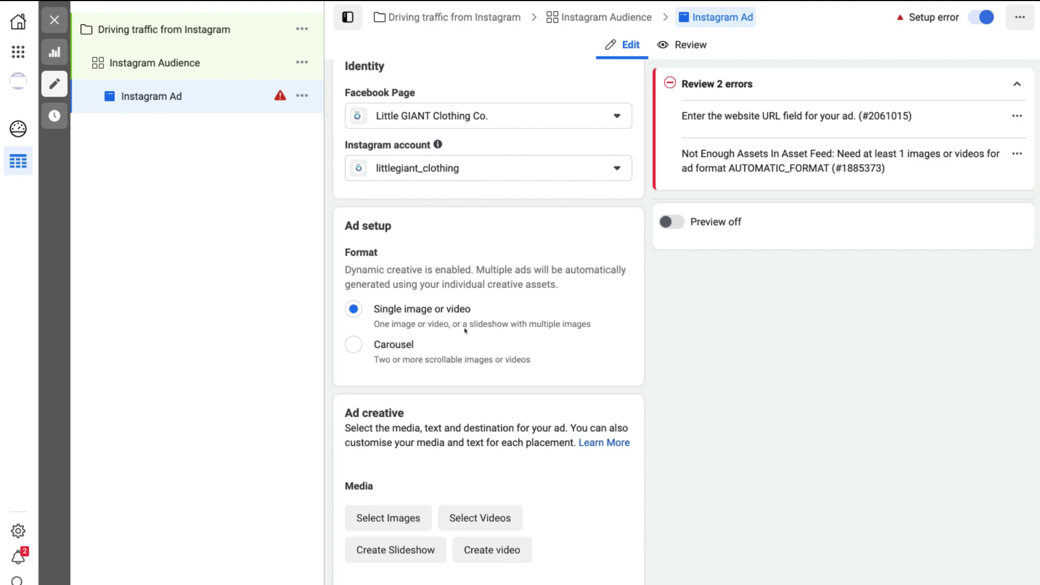
pyautogui.scroll(-4, 688, 346)
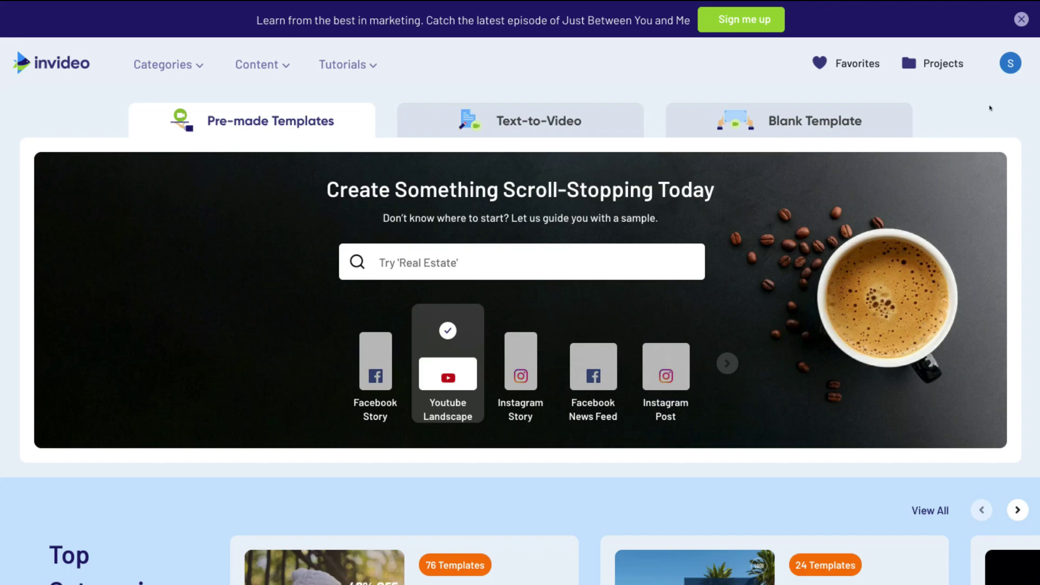
# Step: Switch to InVideo, browse the Instagram Story templates and open the preview of the Car Mega Sale template
pyautogui.click(539, 364)
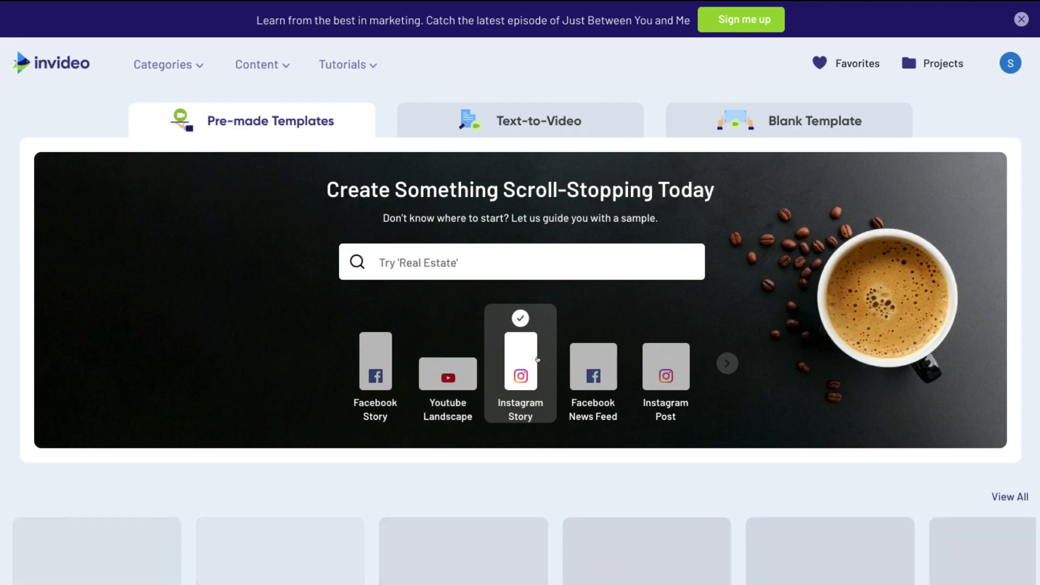
pyautogui.scroll(-6, 542, 450)
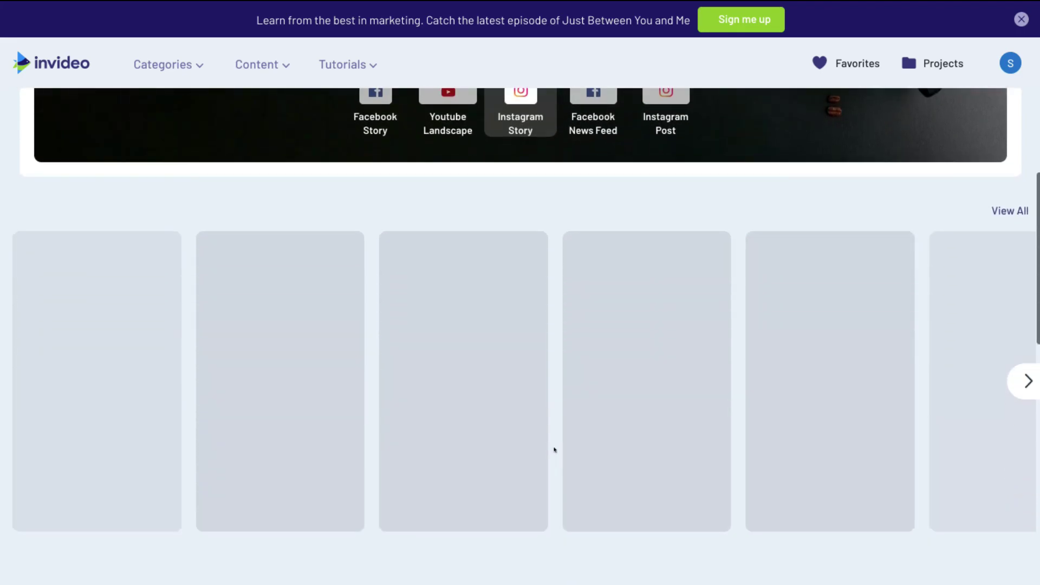
pyautogui.scroll(-7, 554, 450)
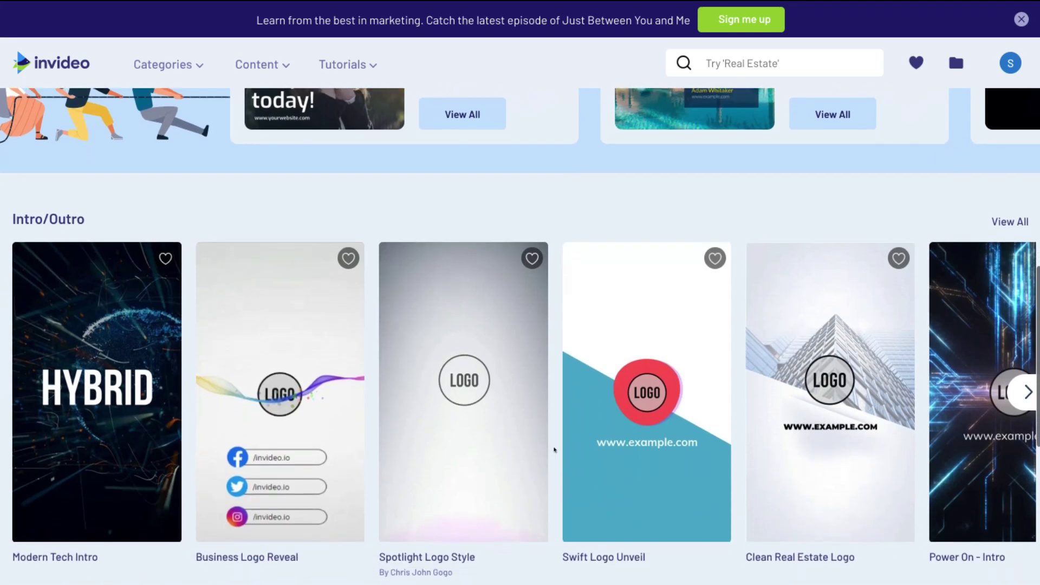
pyautogui.scroll(-5, 554, 449)
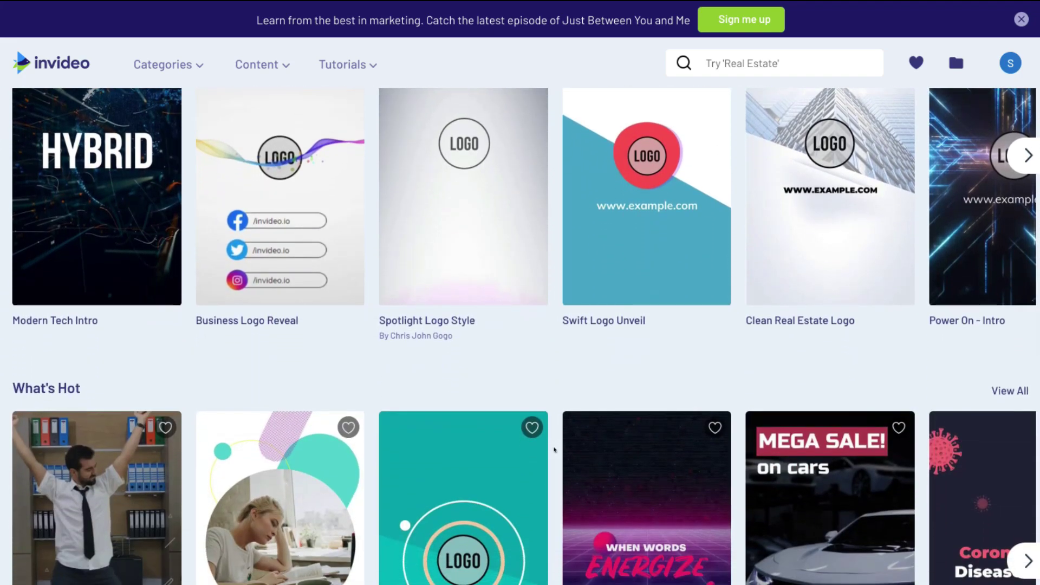
pyautogui.scroll(1, 554, 449)
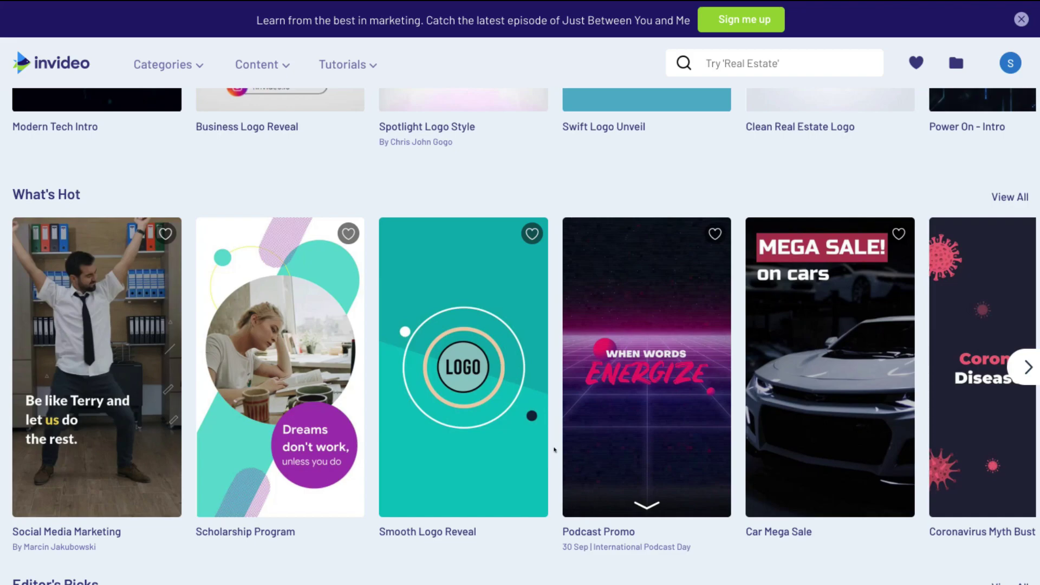
pyautogui.moveTo(796, 291)
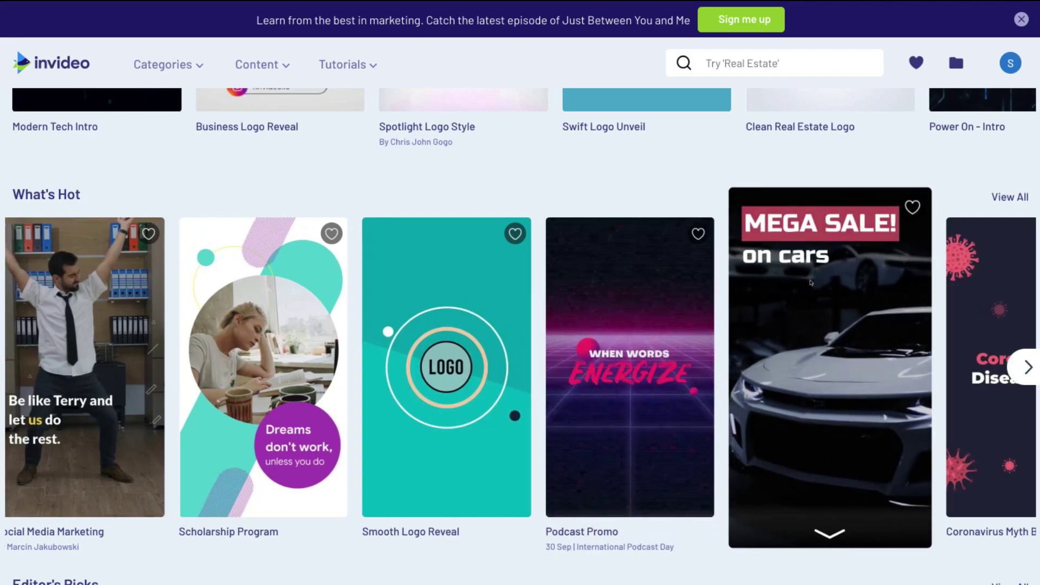
pyautogui.click(820, 375)
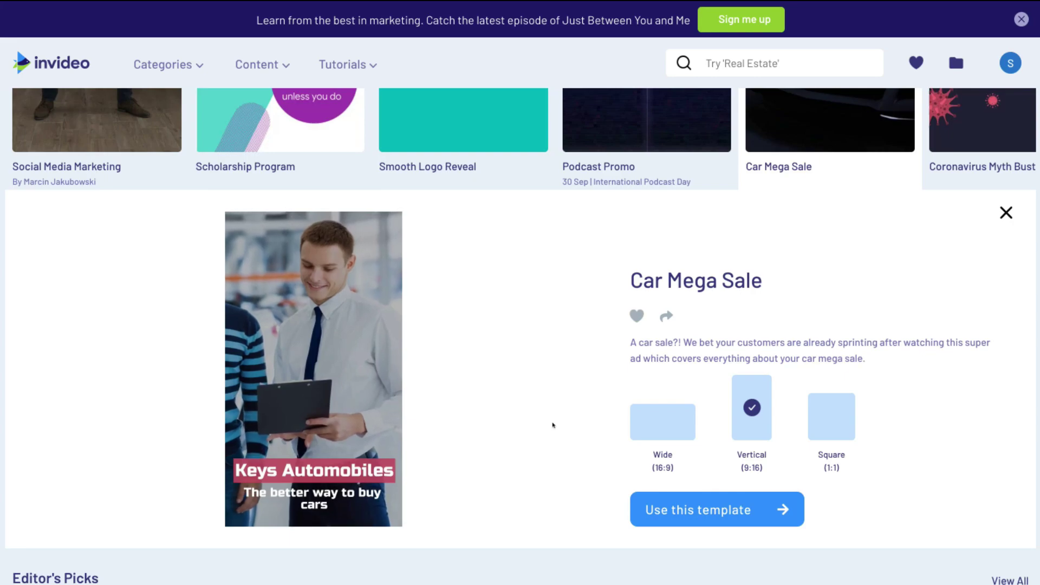
# Step: Change the pre-made template format to Instagram Post
pyautogui.scroll(10, 552, 424)
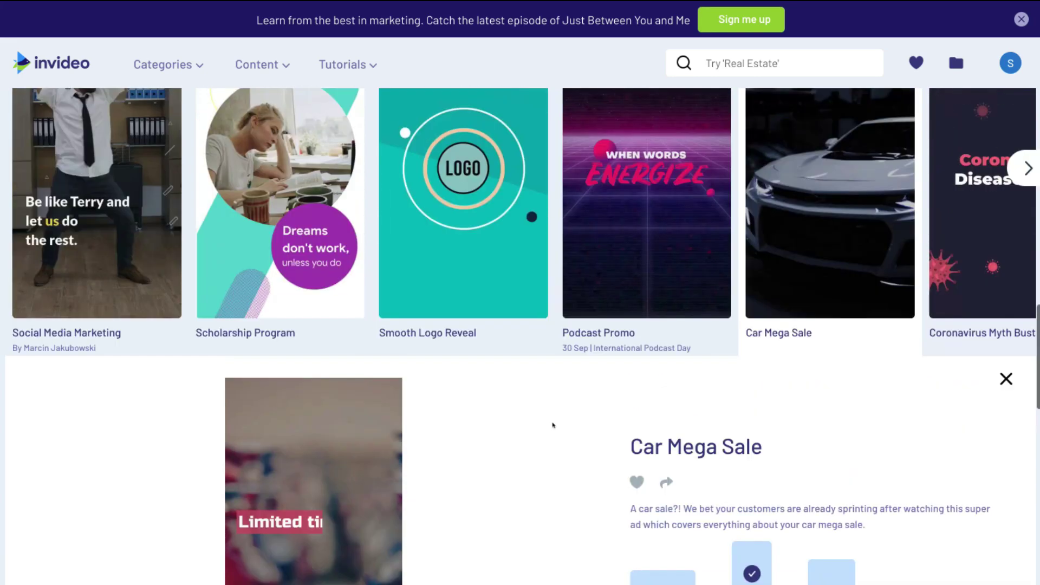
pyautogui.scroll(8, 552, 425)
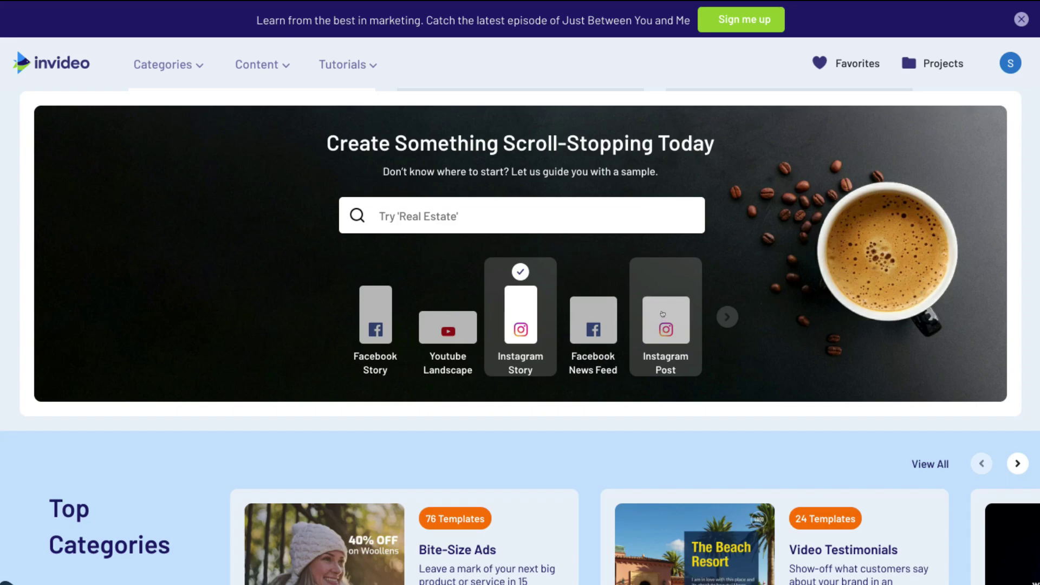
pyautogui.click(679, 311)
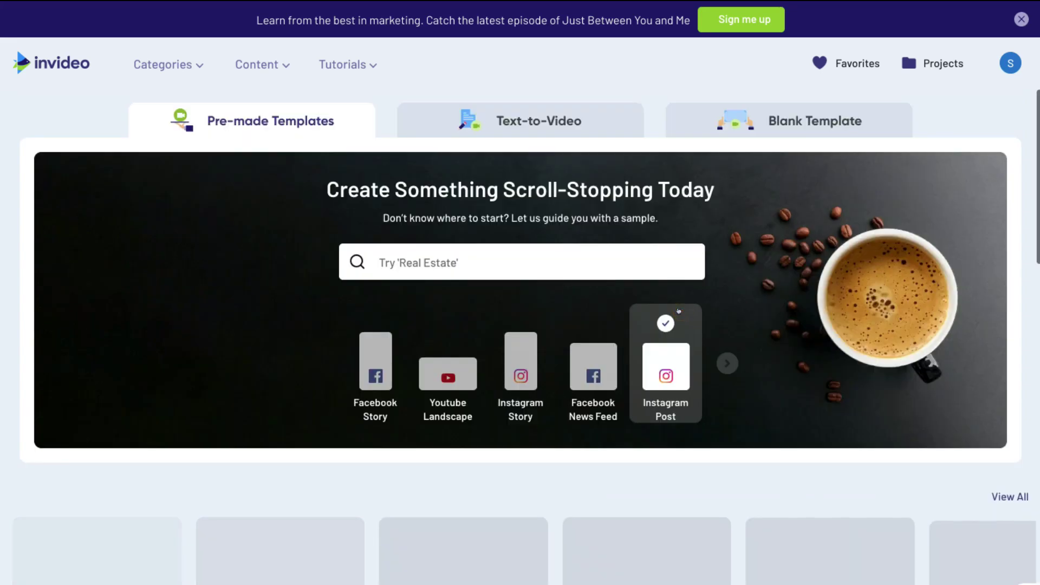
pyautogui.scroll(-1, 687, 324)
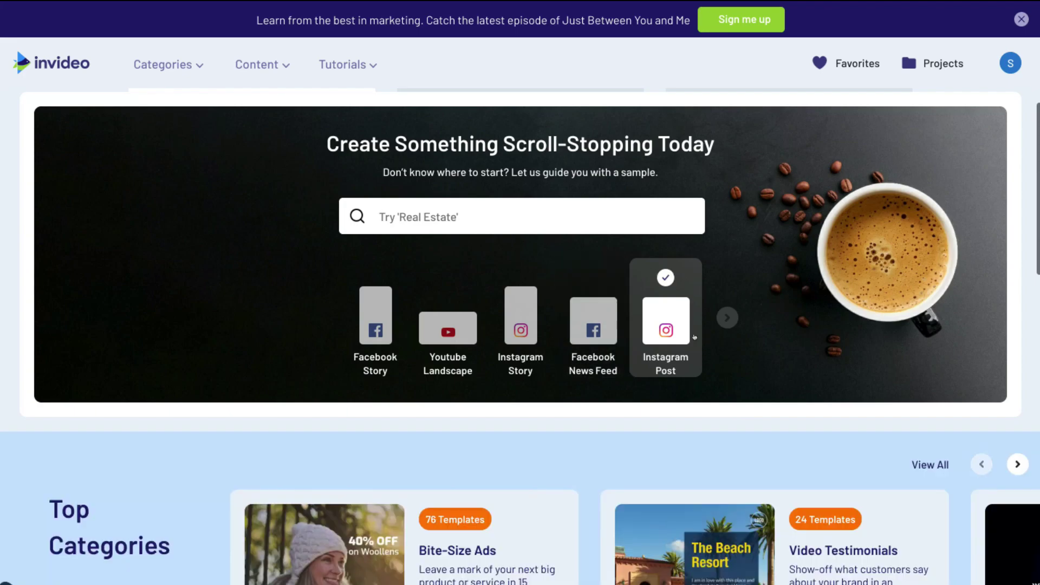
# Step: Find the Car Mega Sale template among What's Hot, open its preview and use it in the square (1:1) format
pyautogui.scroll(-10, 694, 337)
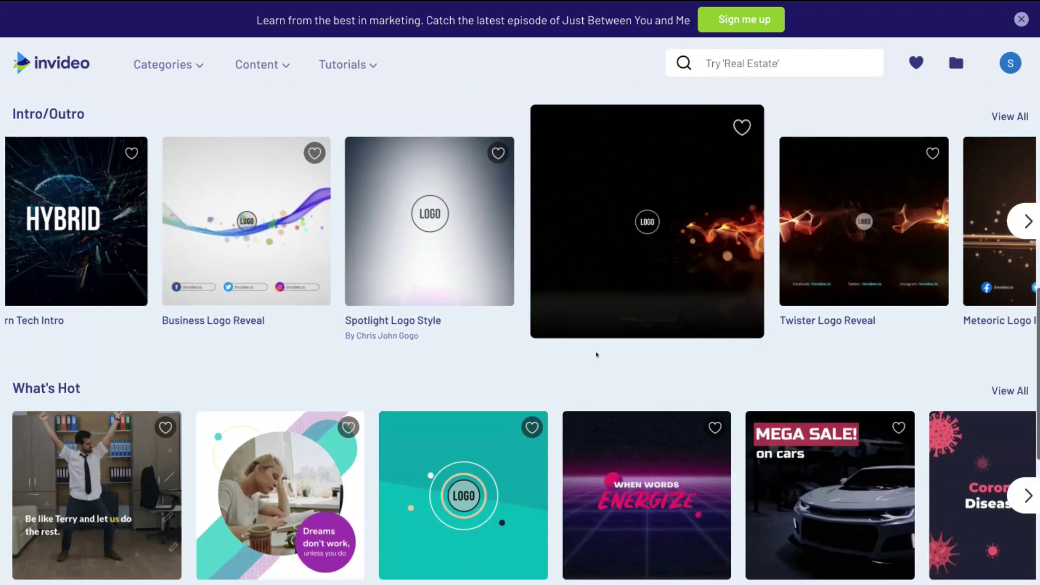
pyautogui.scroll(-2, 597, 354)
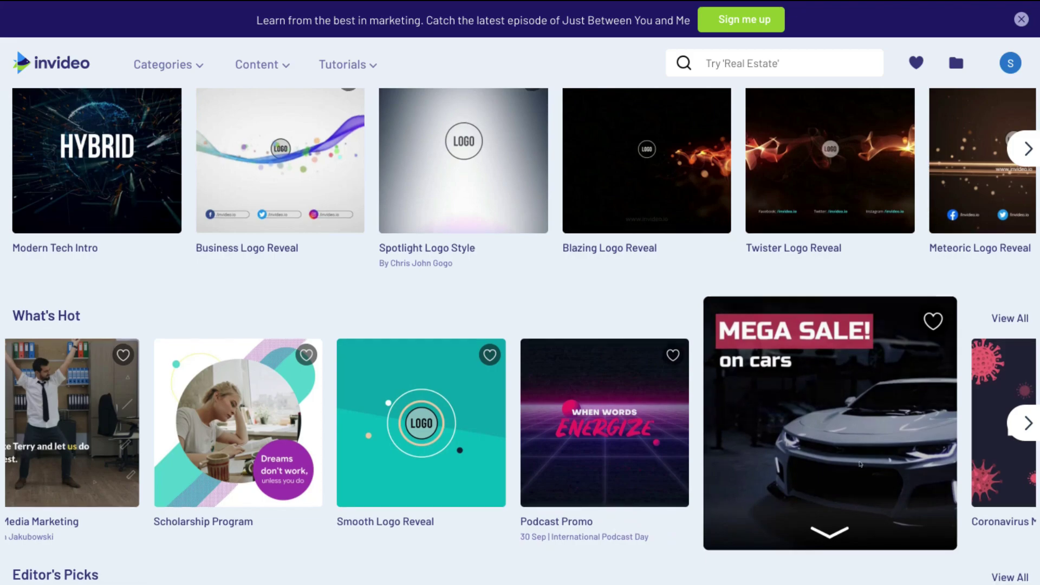
pyautogui.scroll(-1, 860, 464)
pyautogui.click(829, 484)
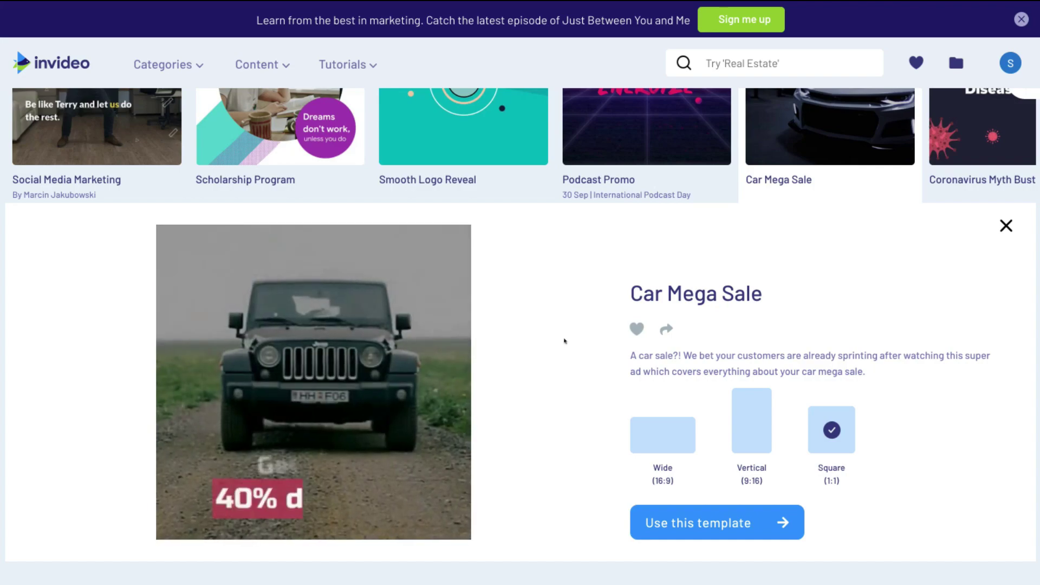
pyautogui.click(662, 529)
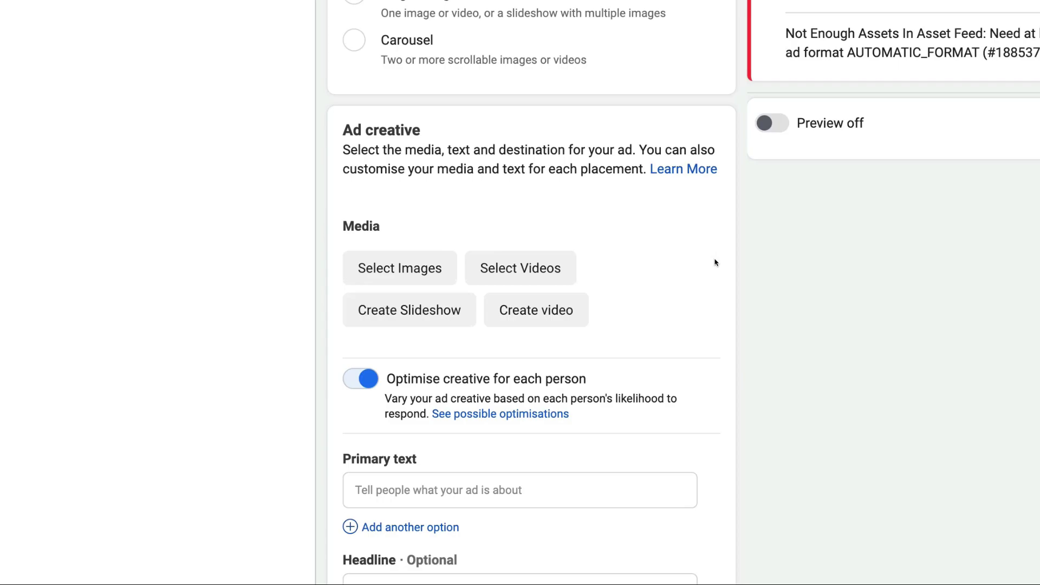
# Step: Upload the 22-second InVideo MP4 from Downloads as the ad's video media and turn on the ad preview
pyautogui.click(519, 269)
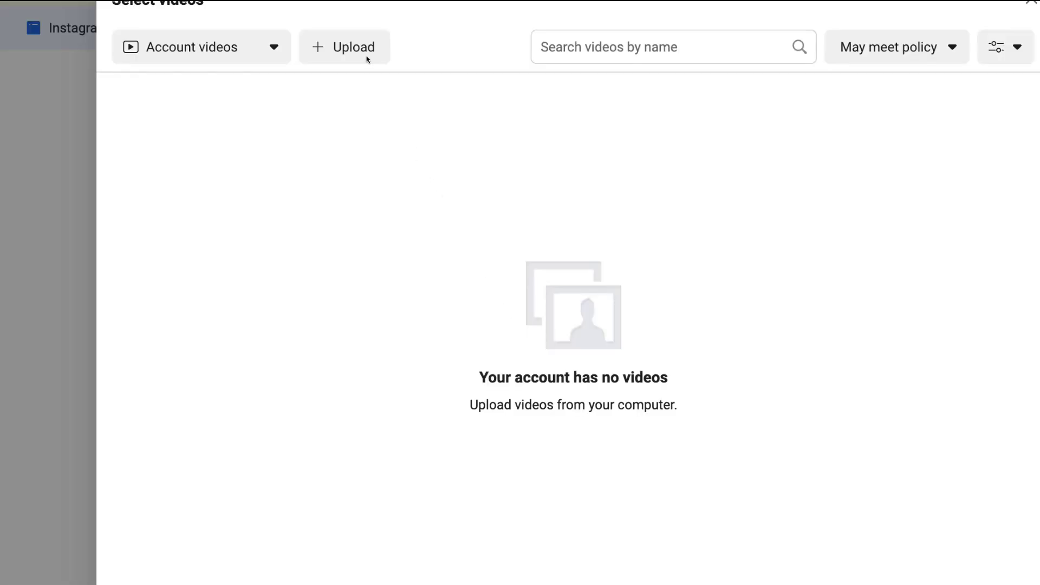
pyautogui.click(342, 47)
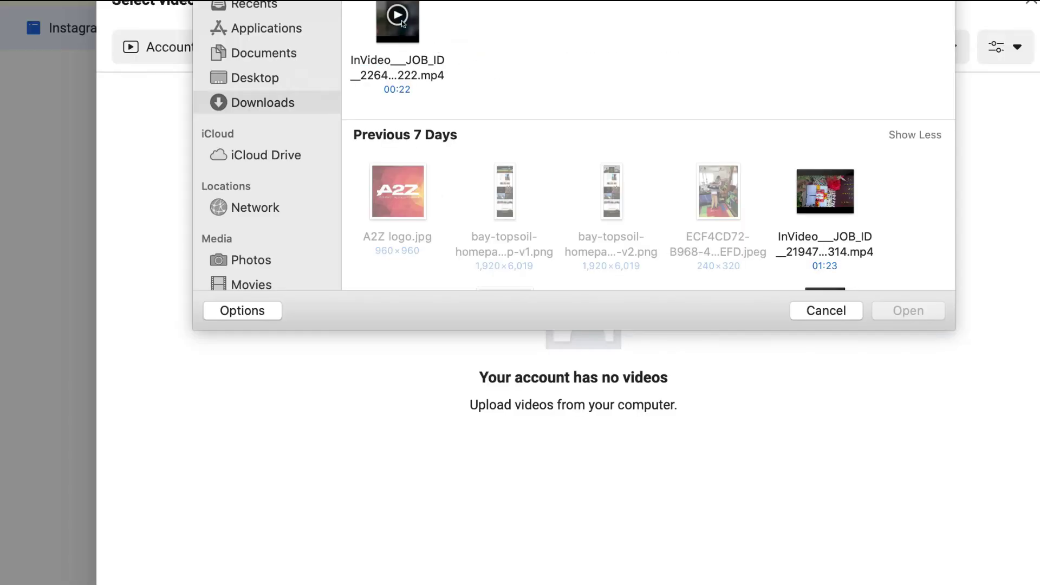
pyautogui.click(402, 23)
pyautogui.click(912, 310)
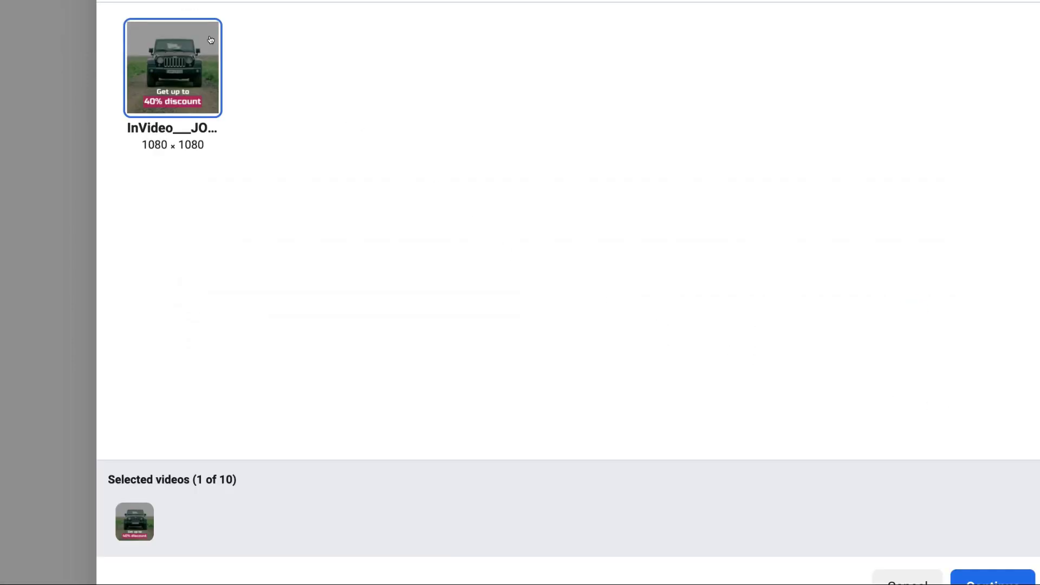
pyautogui.click(991, 578)
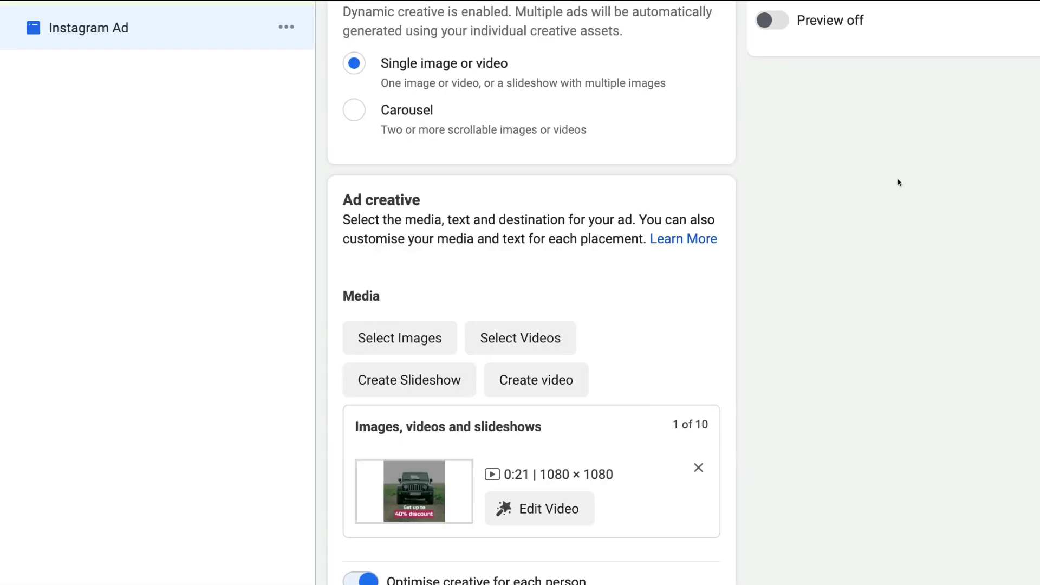
pyautogui.click(764, 22)
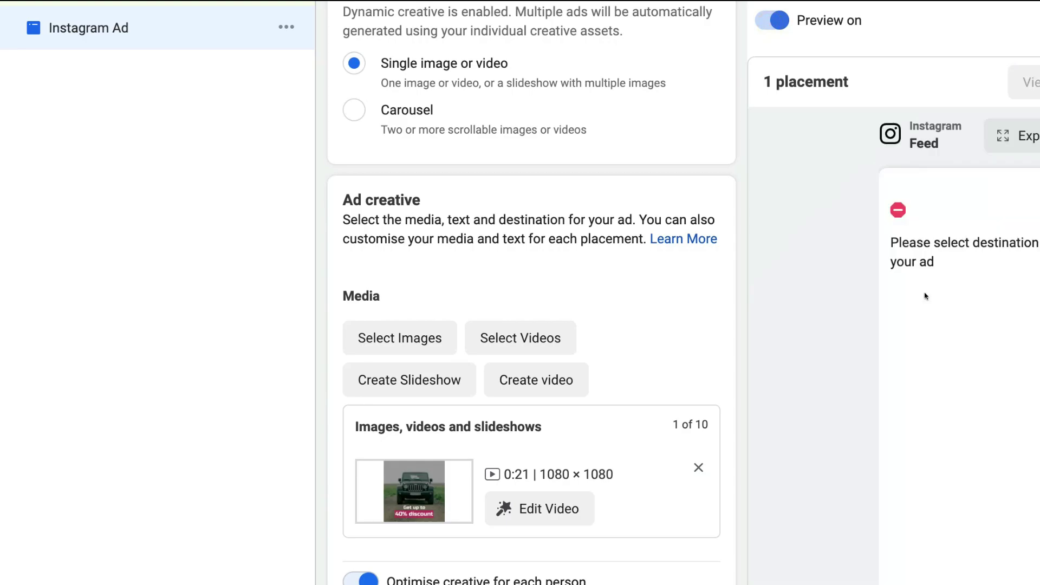
# Step: Insert "off" after "Get 40%" in the first line of the ad's primary text
pyautogui.scroll(-10, 720, 427)
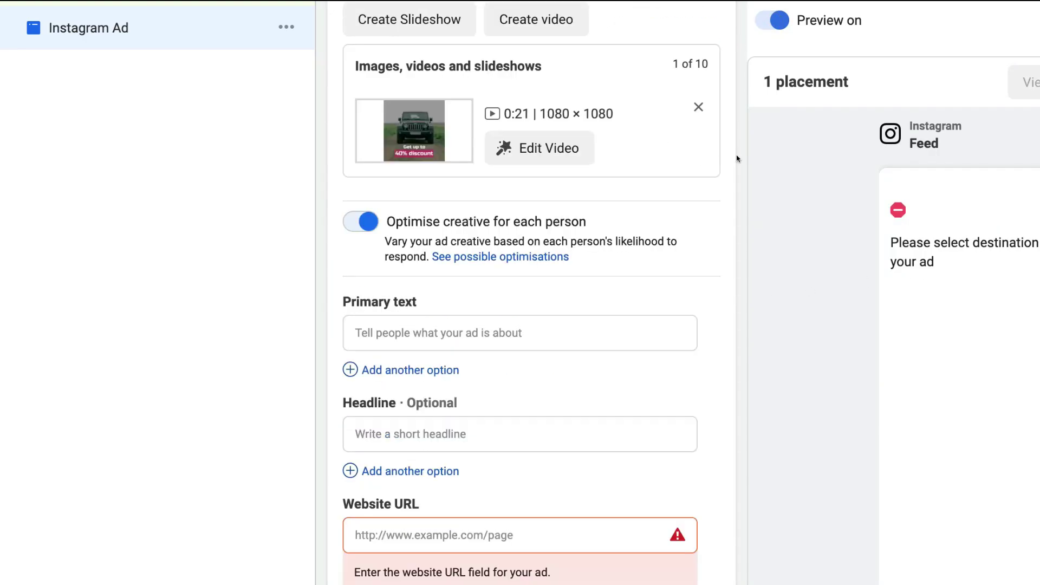
pyautogui.scroll(1, 704, 146)
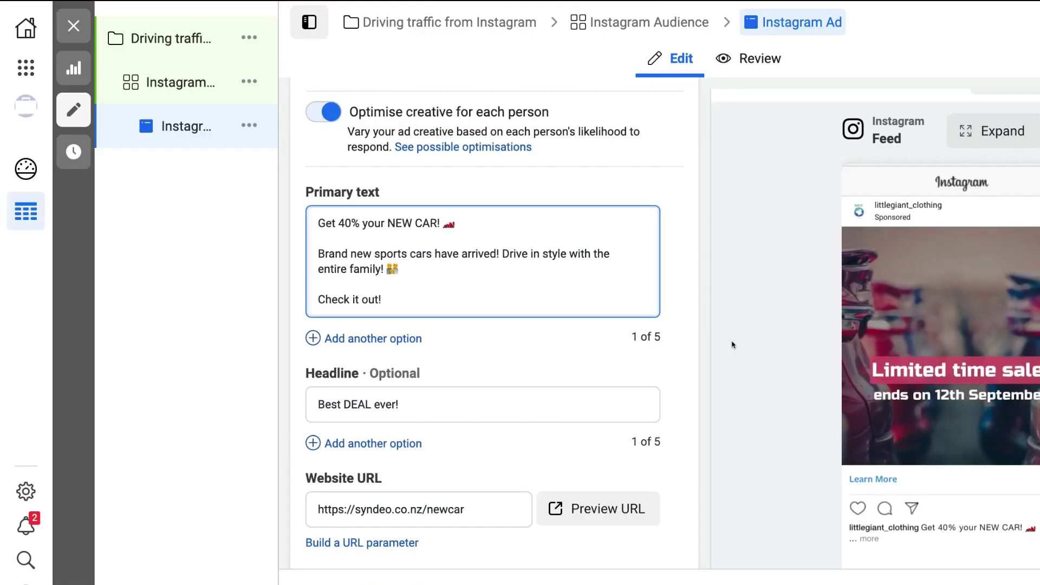
pyautogui.scroll(-1, 743, 323)
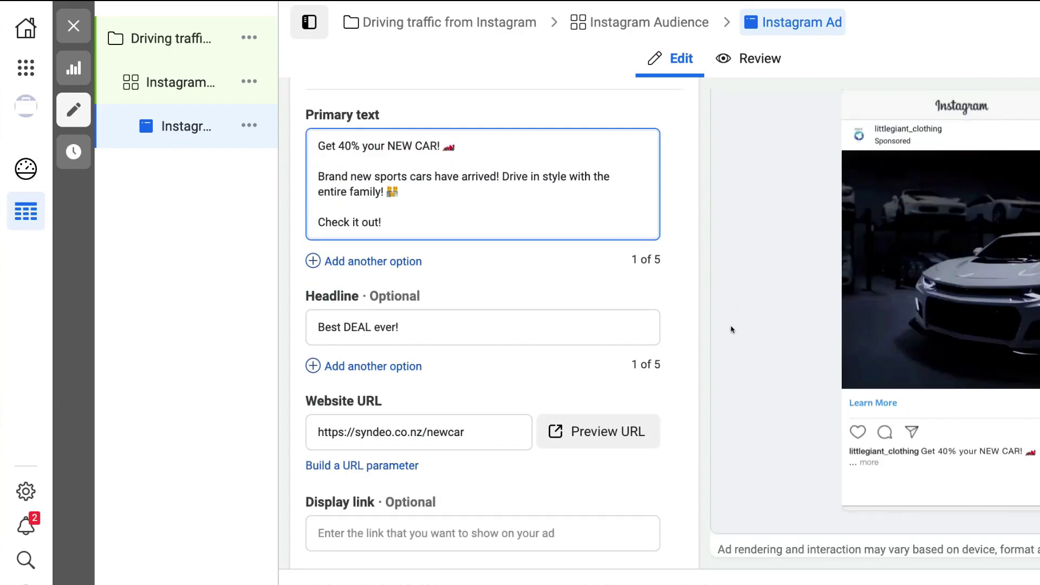
pyautogui.scroll(-1, 699, 352)
pyautogui.scroll(2, 693, 357)
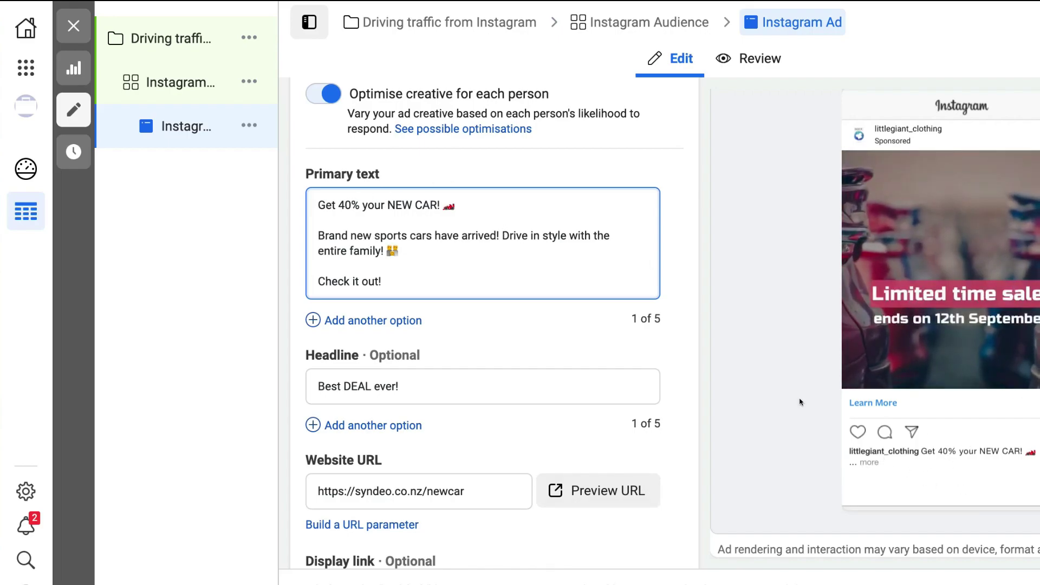
pyautogui.click(355, 205)
pyautogui.write('off')
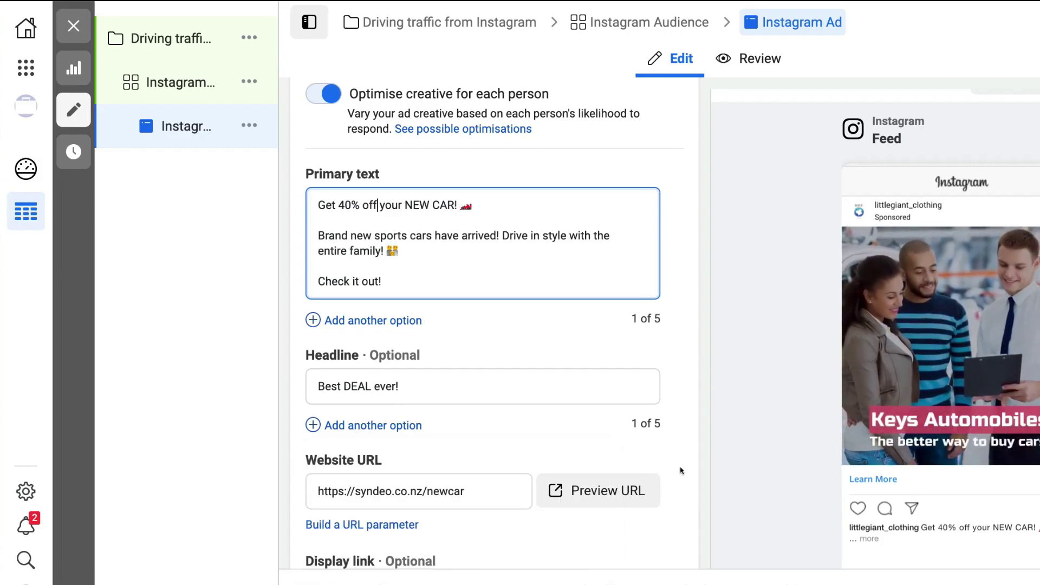
# Step: Look through the available call to action options and keep Learn More
pyautogui.scroll(-5, 681, 470)
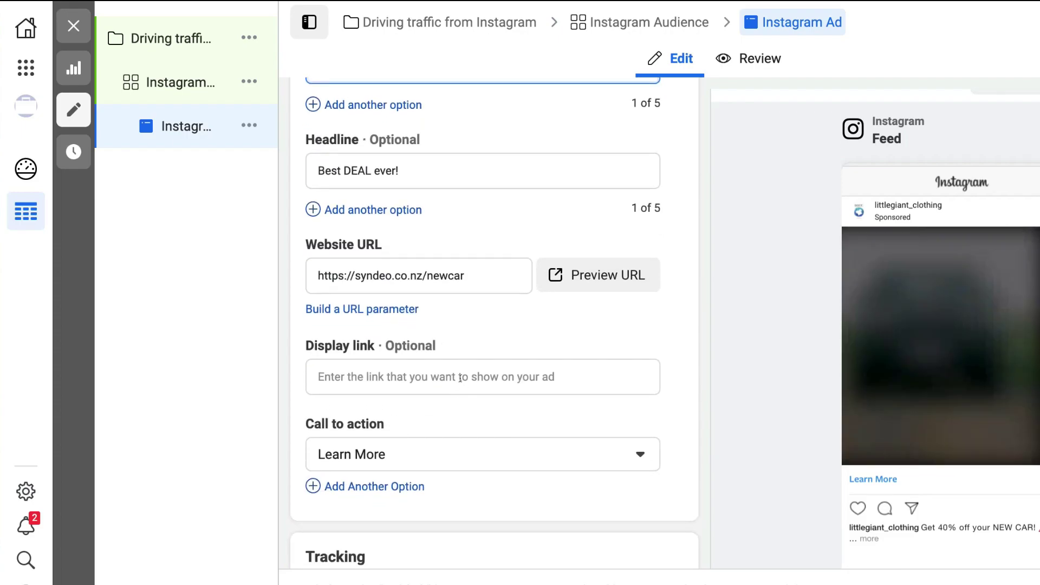
pyautogui.scroll(-2, 460, 378)
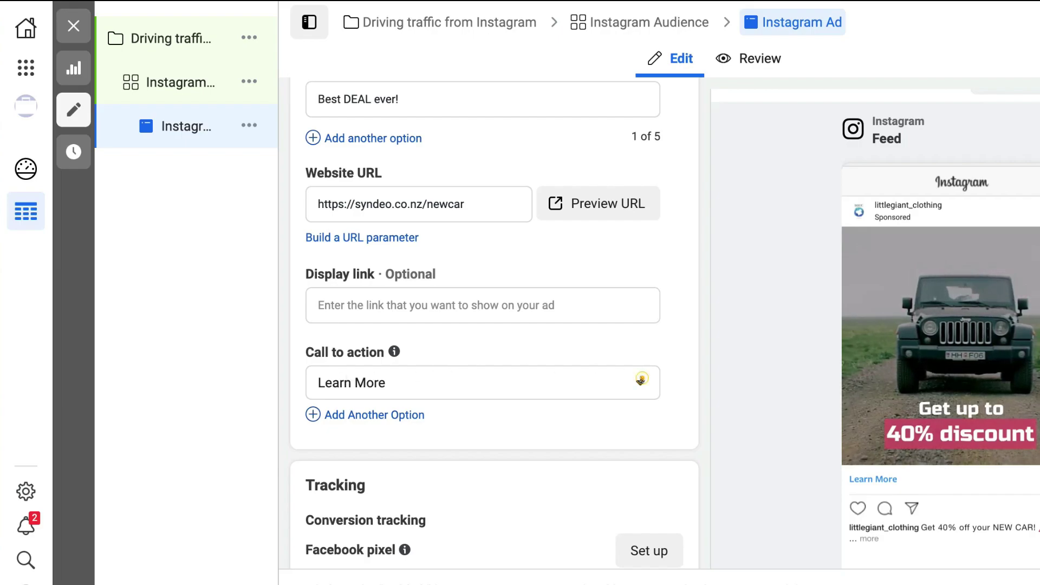
pyautogui.click(641, 379)
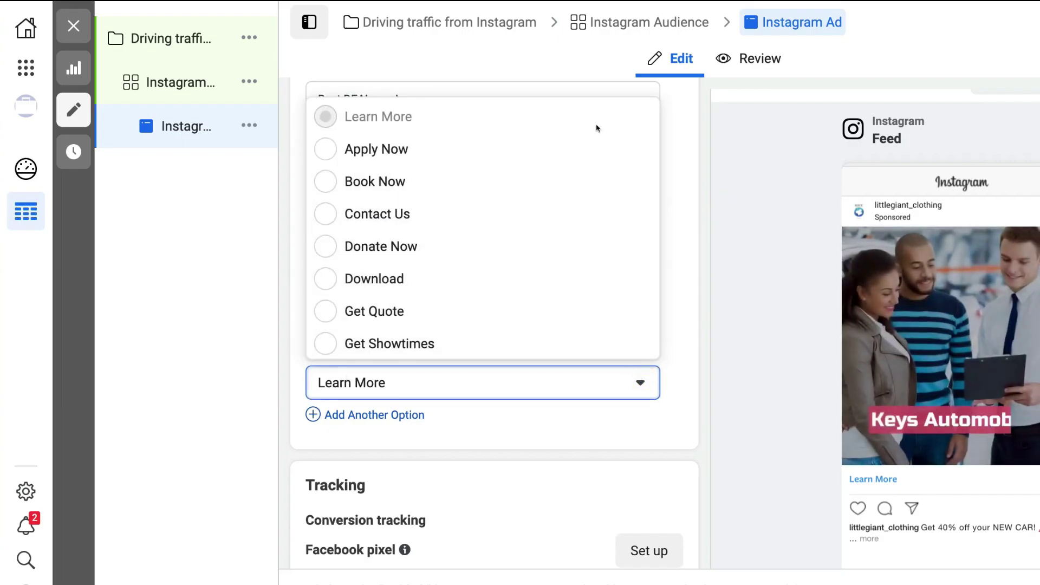
pyautogui.click(689, 389)
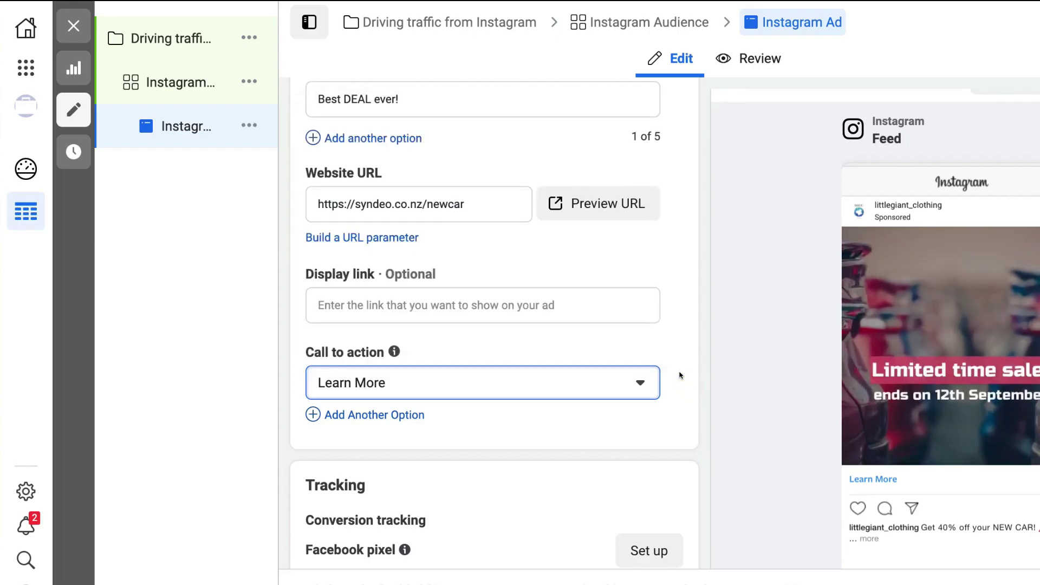
# Step: Review the ad creative's media, primary text, headline, website URL and call to action against the Instagram feed preview
pyautogui.scroll(8, 680, 375)
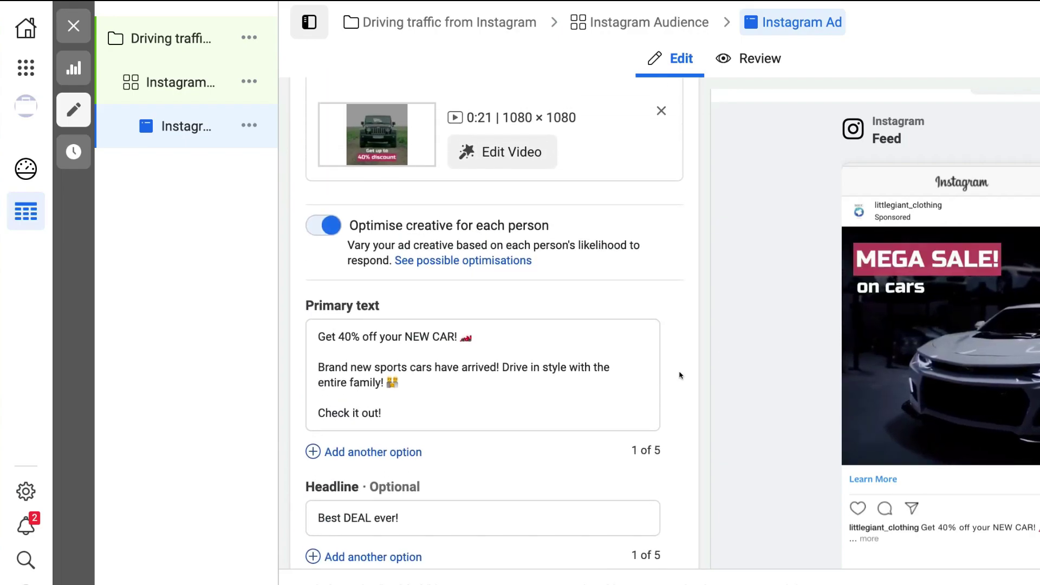
pyautogui.scroll(-3, 680, 375)
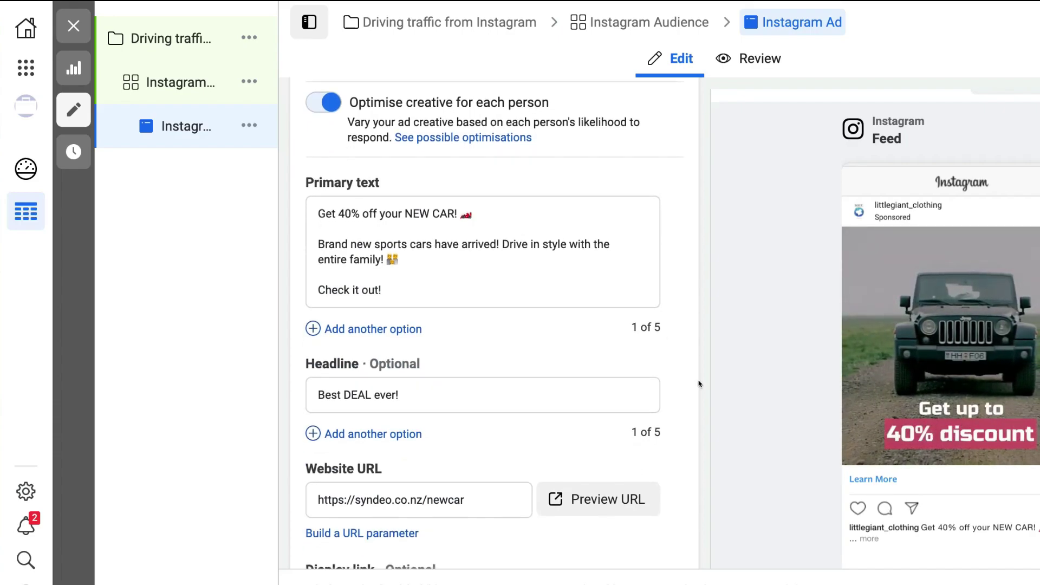
pyautogui.scroll(-2, 636, 355)
pyautogui.scroll(-5, 587, 375)
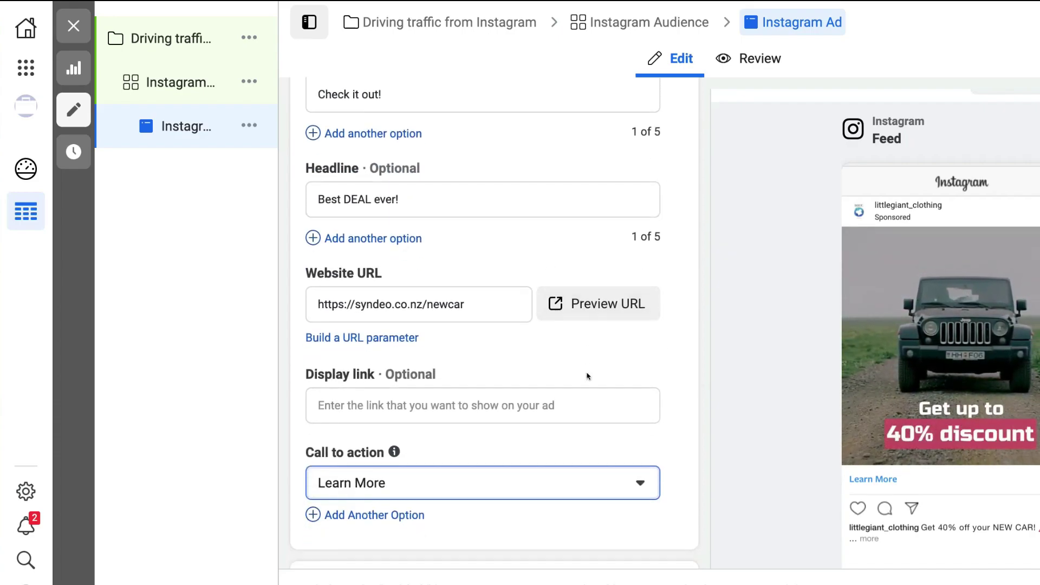
pyautogui.moveTo(363, 340)
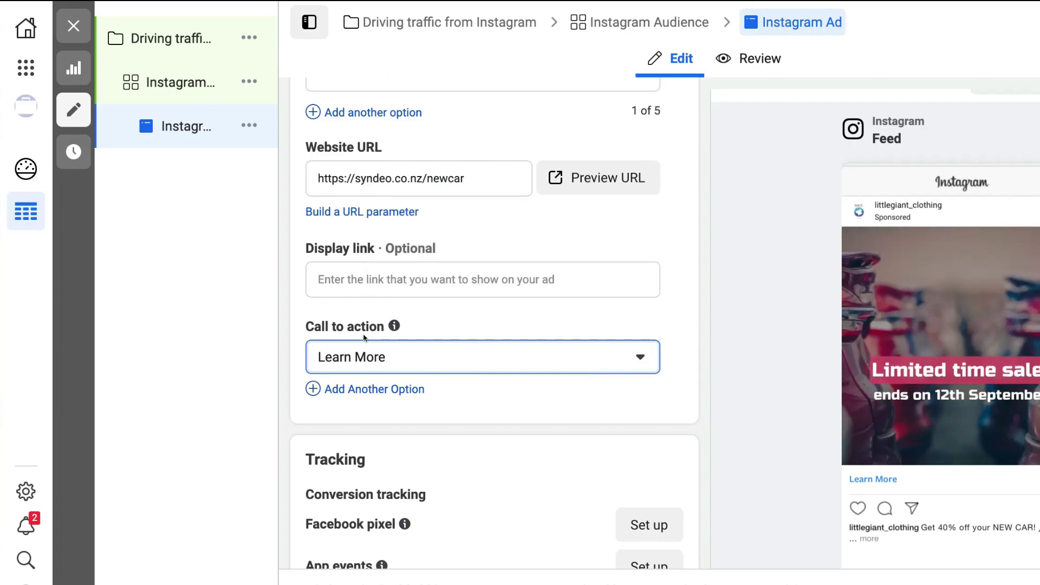
pyautogui.scroll(3, 712, 352)
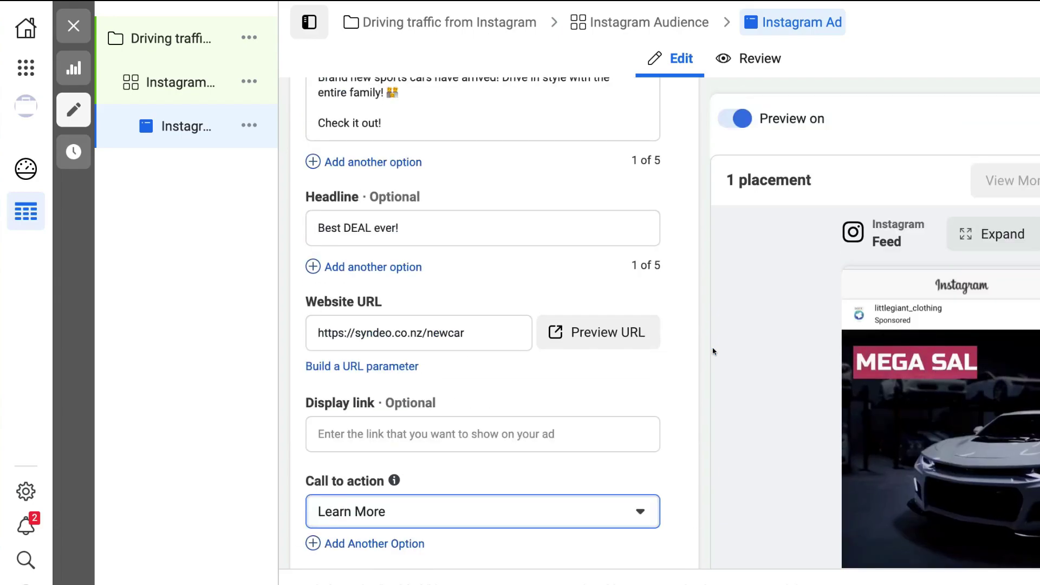
pyautogui.scroll(-2, 712, 352)
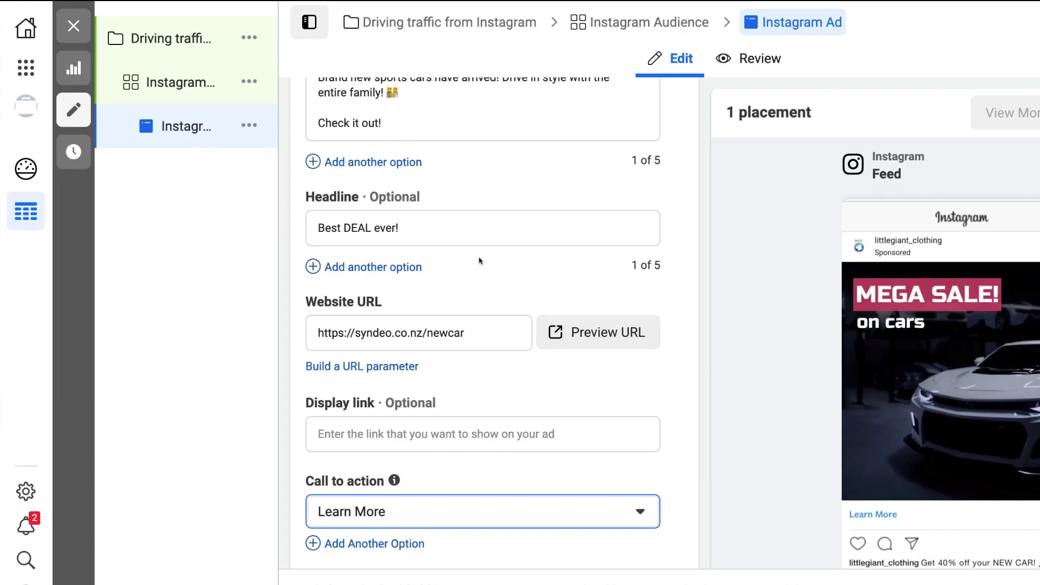
pyautogui.scroll(10, 616, 216)
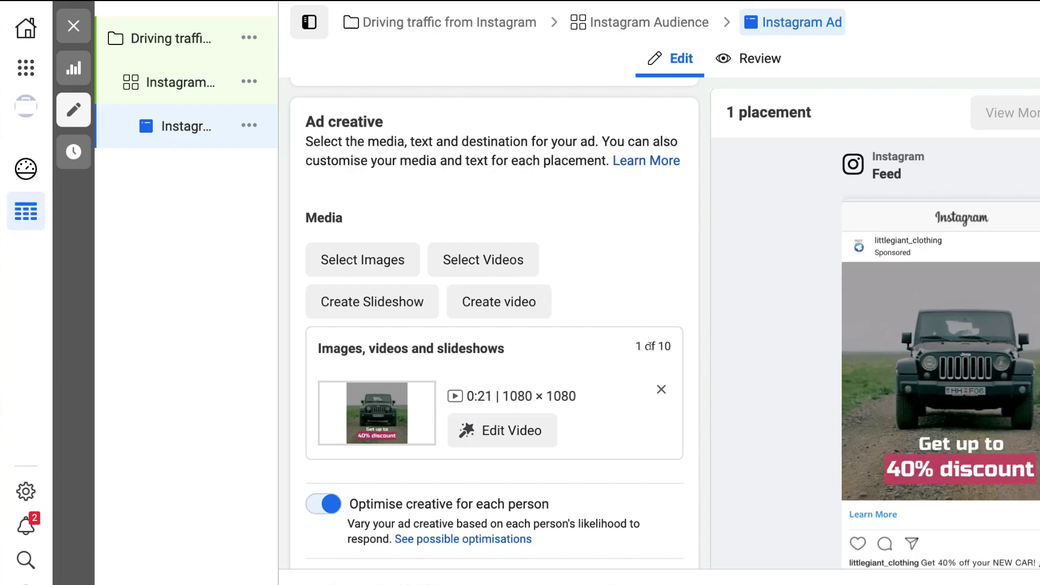
pyautogui.scroll(-4, 710, 381)
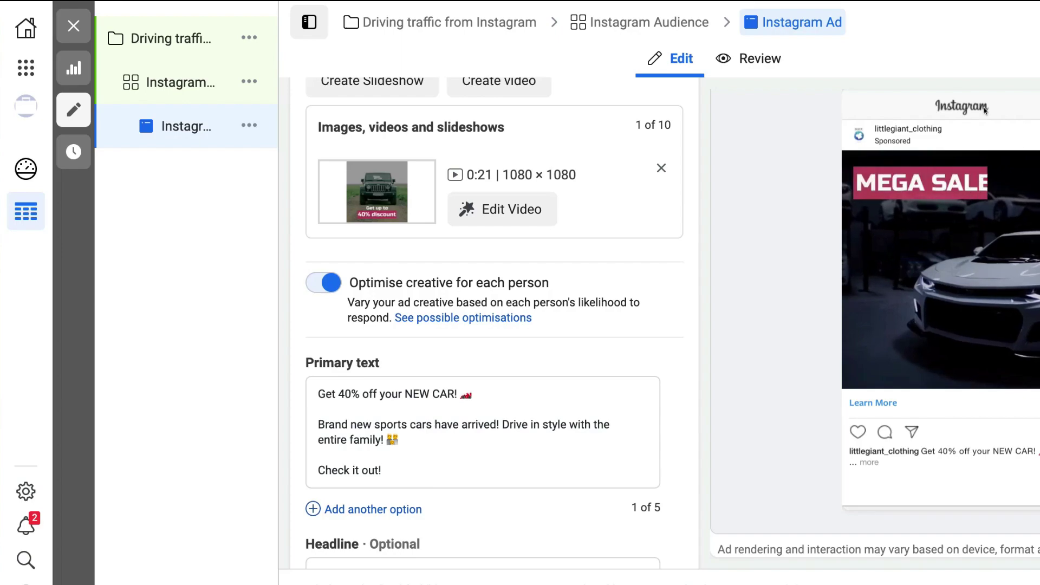
# Step: Check the remaining ad settings through to the conversion tracking and URL parameters before publishing
pyautogui.scroll(-8, 699, 323)
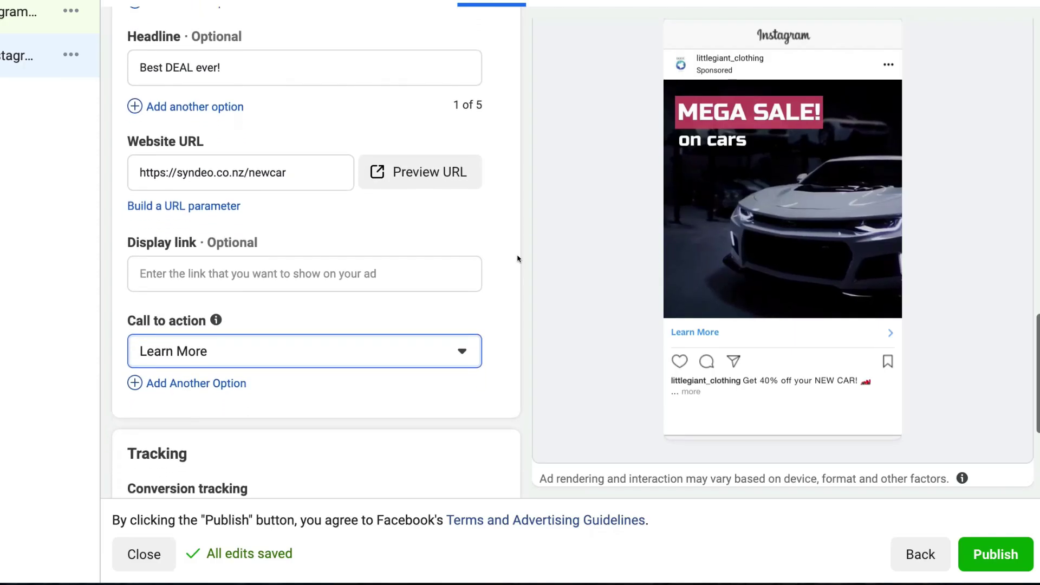
pyautogui.scroll(-2, 517, 259)
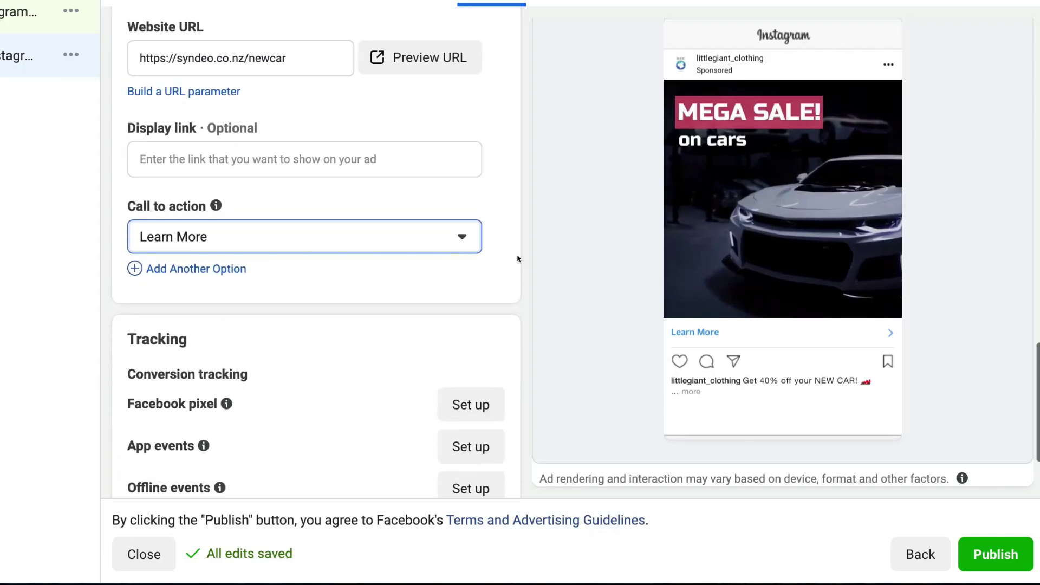
pyautogui.scroll(10, 517, 259)
pyautogui.scroll(-13, 517, 259)
pyautogui.scroll(1, 517, 259)
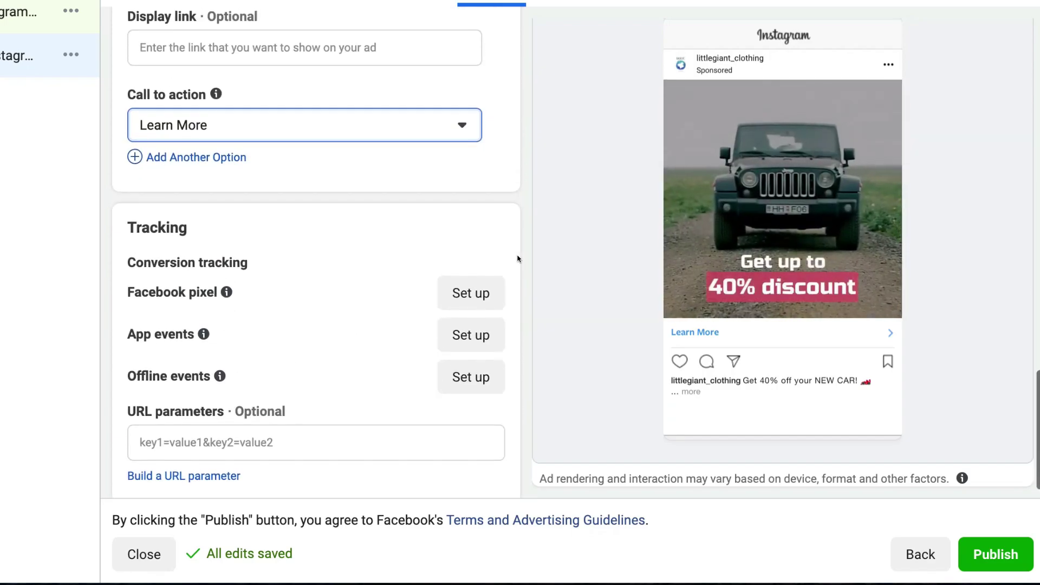
pyautogui.scroll(-1, 517, 259)
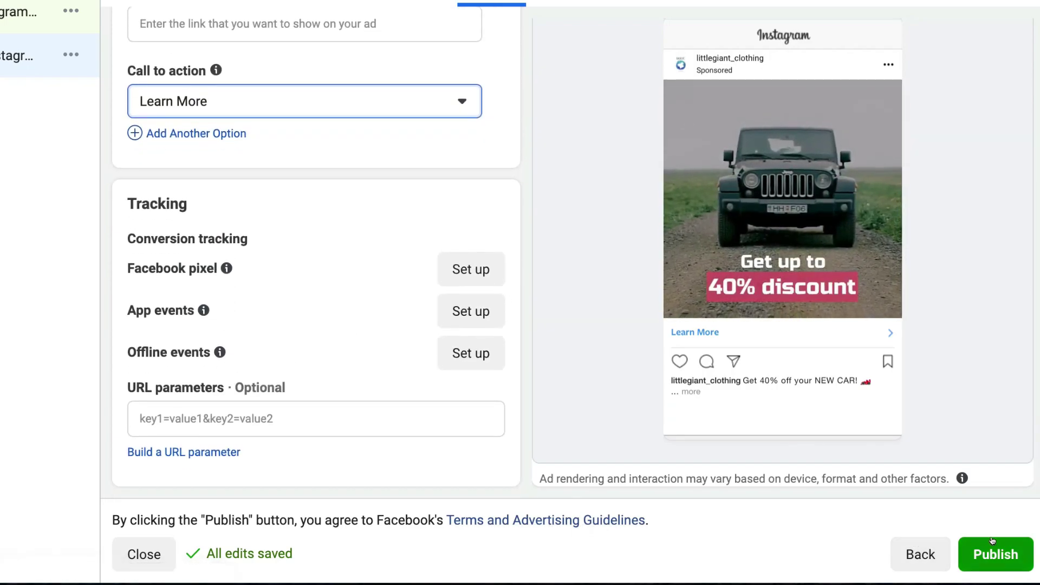